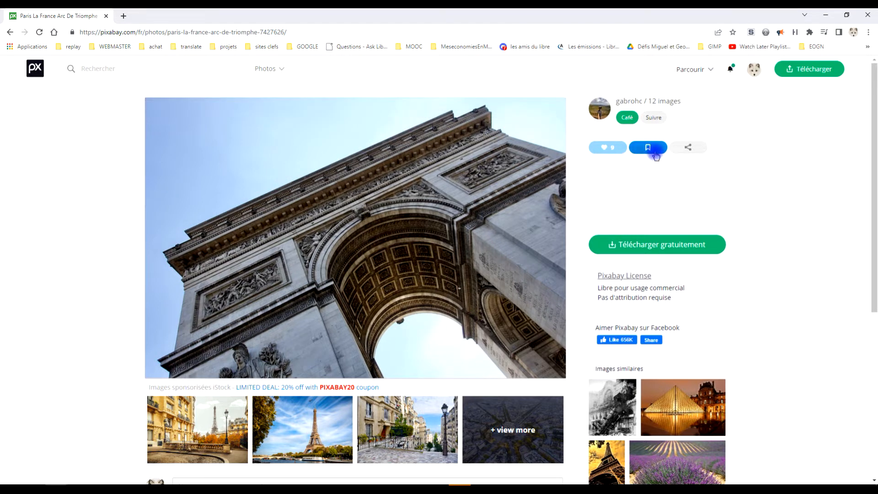
- Open the 1920×1280 version of the Arc de Triomphe photo and copy the image
{"action": "left_click", "coordinate": [651, 245]}
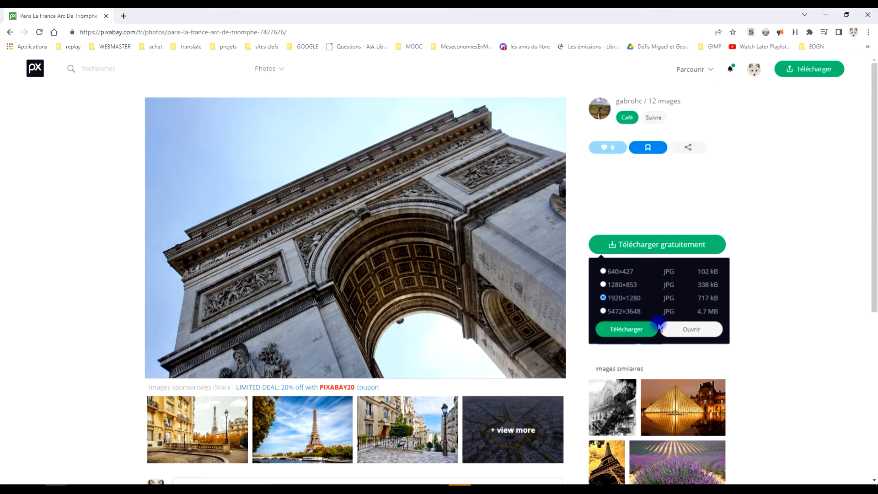
{"action": "left_click", "coordinate": [685, 330]}
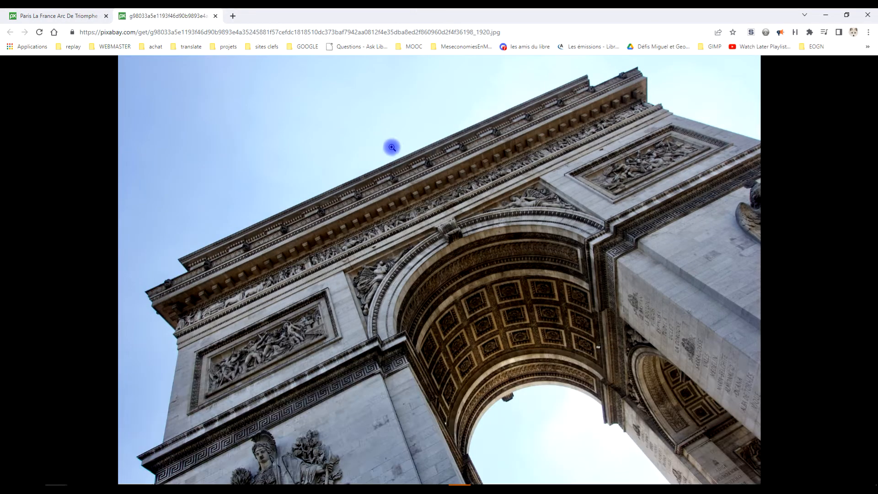
{"action": "right_click", "coordinate": [392, 148]}
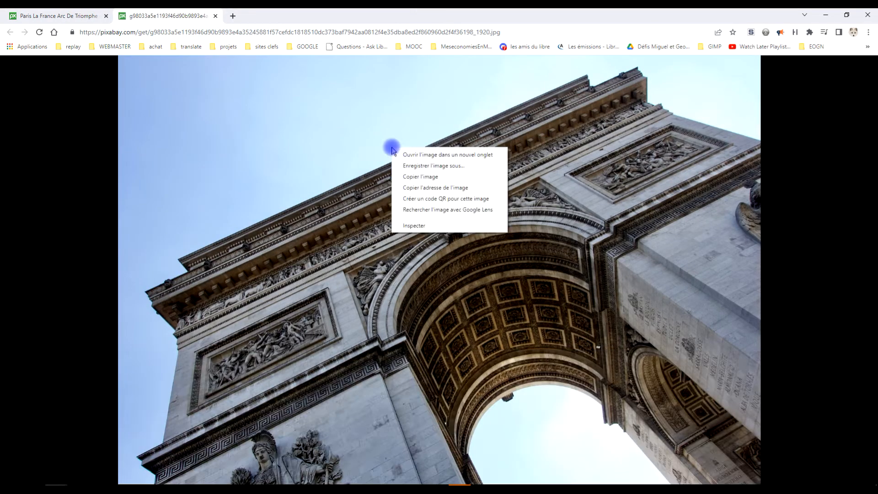
{"action": "left_click", "coordinate": [442, 176]}
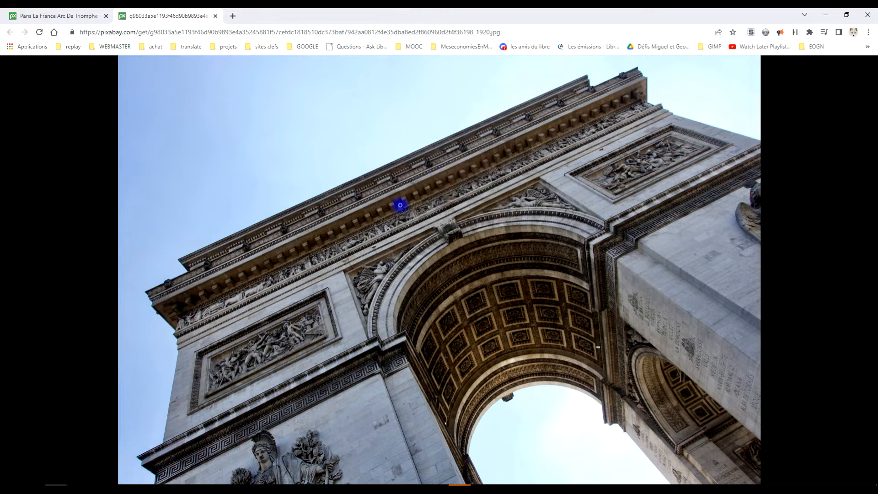
- Switch to GIMP and paste the copied photo as a new image
{"action": "key", "text": "alt+Tab"}
{"action": "left_click", "coordinate": [34, 24]}
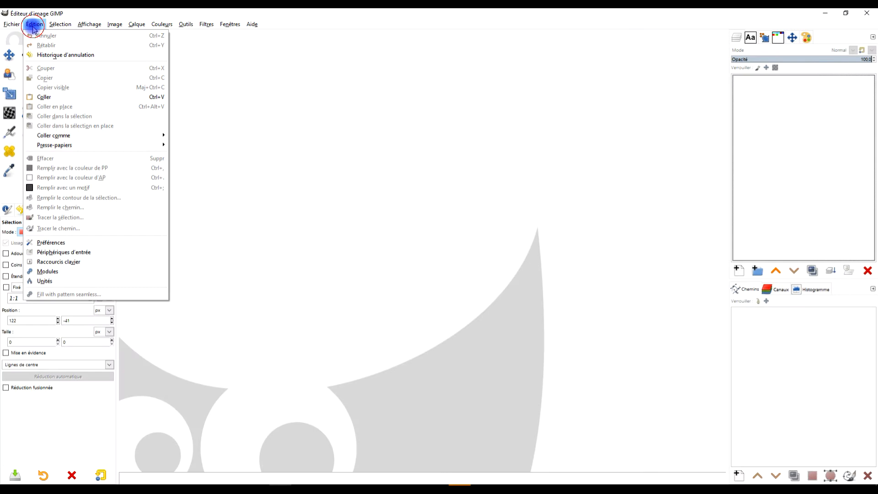
{"action": "mouse_move", "coordinate": [94, 135]}
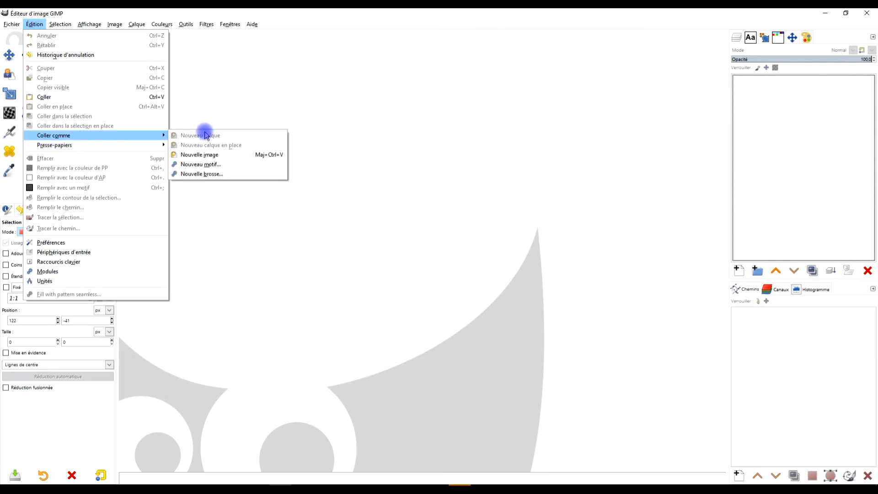
{"action": "left_click", "coordinate": [215, 155]}
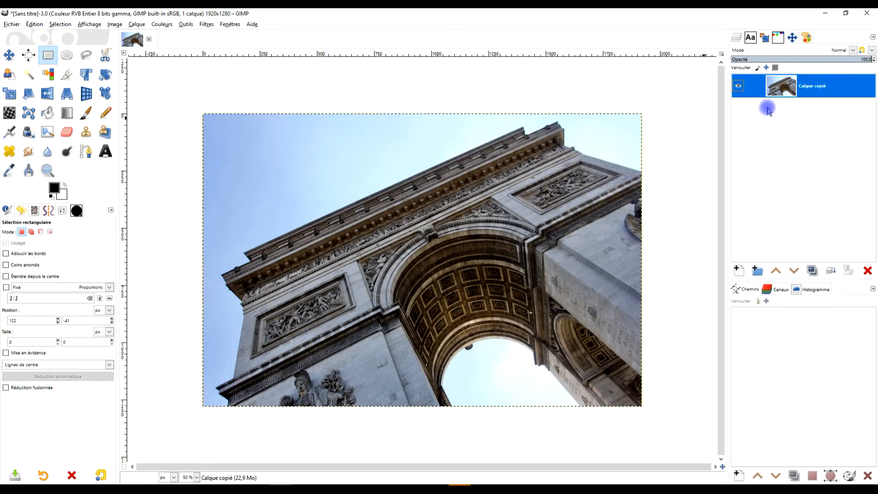
- Rename the pasted photo's layer as ORIGINAL
{"action": "double_click", "coordinate": [807, 87]}
{"action": "key", "text": "Caps_Lock"}
{"action": "type", "text": "O"}
{"action": "key", "text": "Return"}
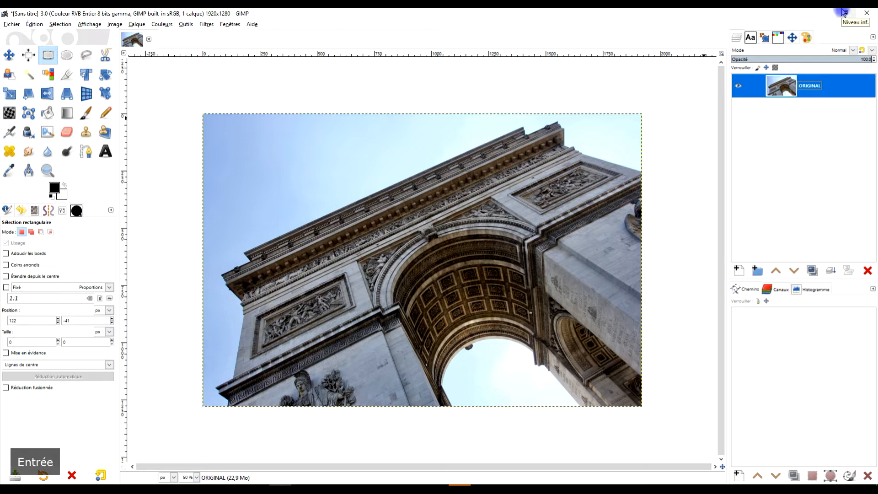
- Duplicate the ORIGINAL layer and hide the lower one
{"action": "left_click", "coordinate": [812, 272]}
{"action": "left_click", "coordinate": [754, 123]}
- Rename the duplicated layer as MOD #1
{"action": "double_click", "coordinate": [820, 91]}
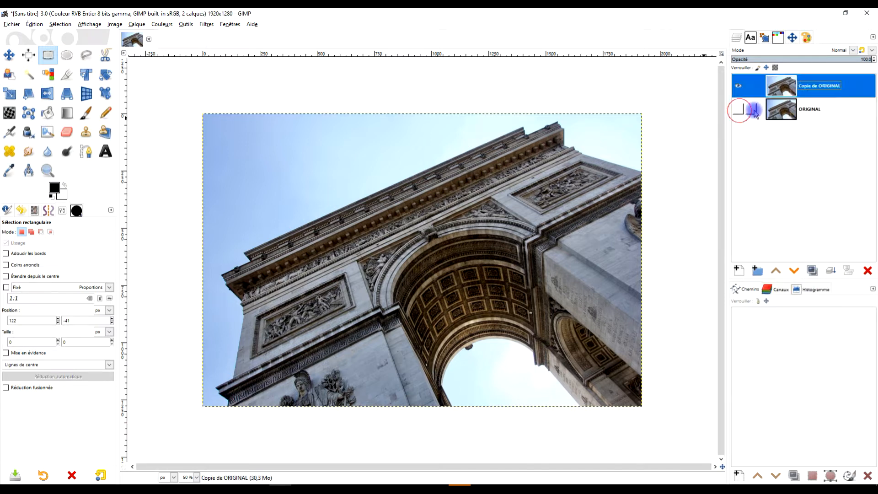
{"action": "type", "text": "M"}
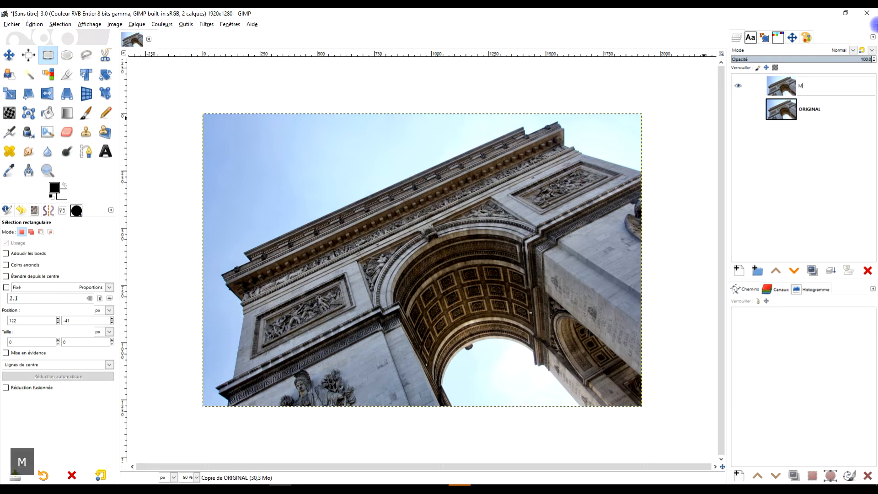
{"action": "type", "text": "OD"}
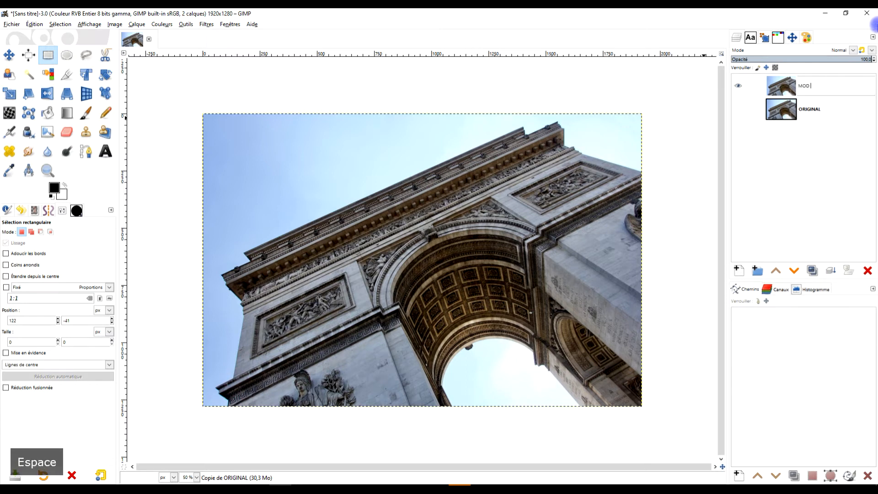
{"action": "key", "text": "ctrl+alt+3"}
{"action": "type", "text": "1"}
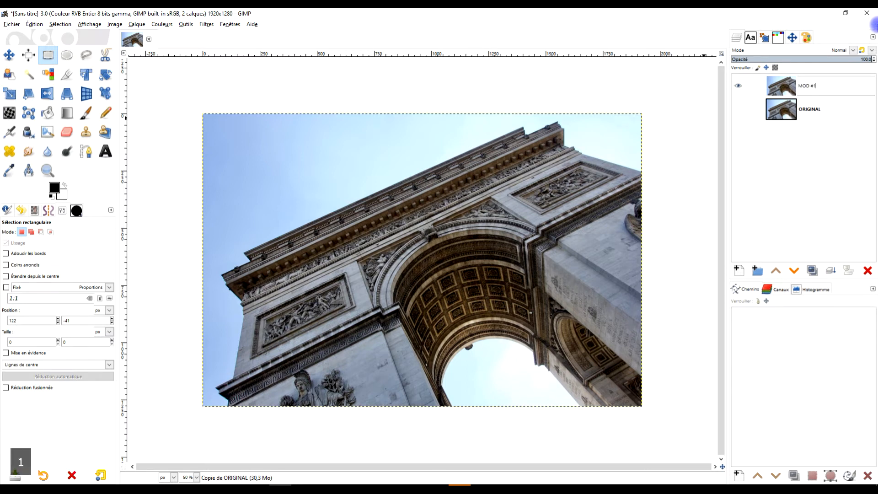
{"action": "key", "text": "Return"}
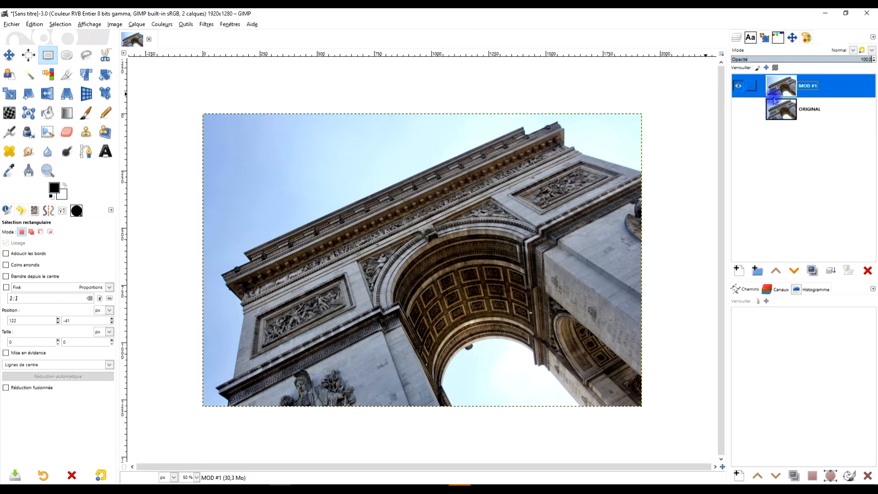
- Select most of the sky above the arch with Fuzzy Select, turning on the Draw mask option to judge the threshold
{"action": "left_click", "coordinate": [27, 77]}
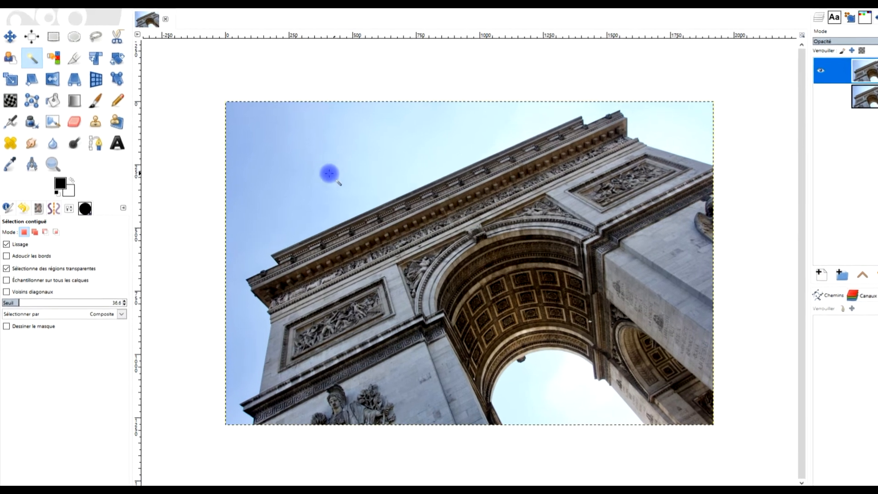
{"action": "left_click", "coordinate": [273, 143]}
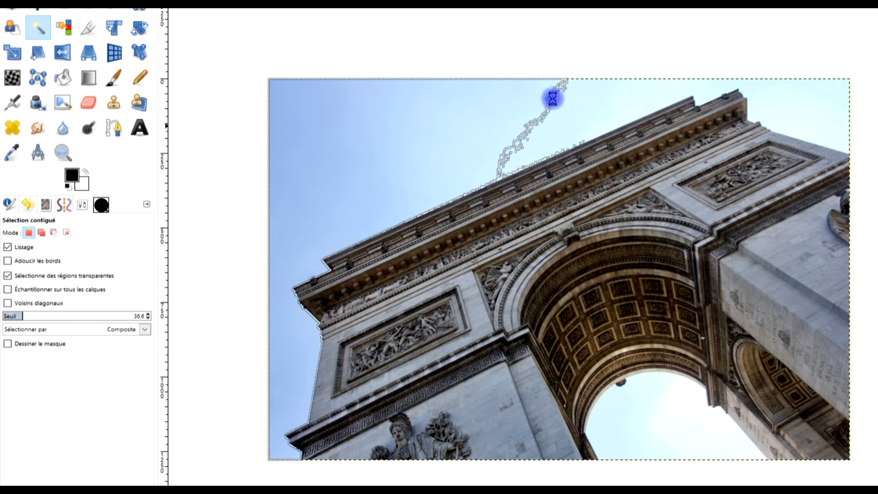
{"action": "left_click", "coordinate": [39, 343]}
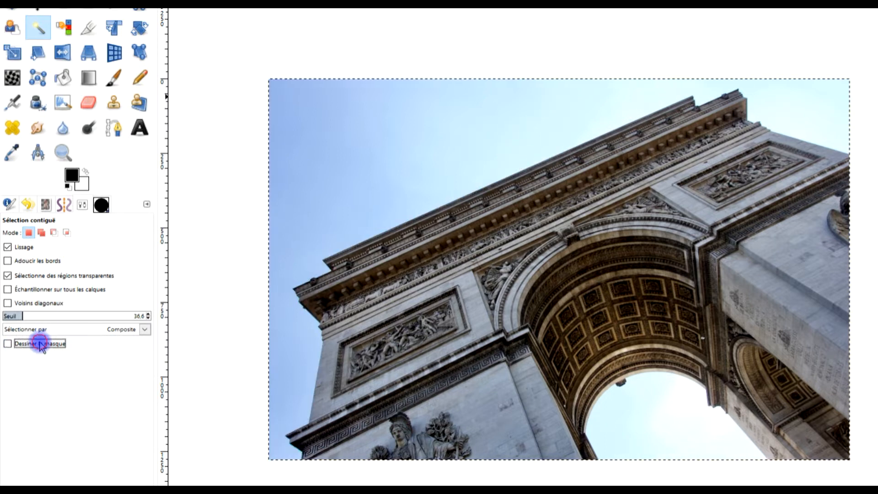
{"action": "left_click", "coordinate": [366, 108]}
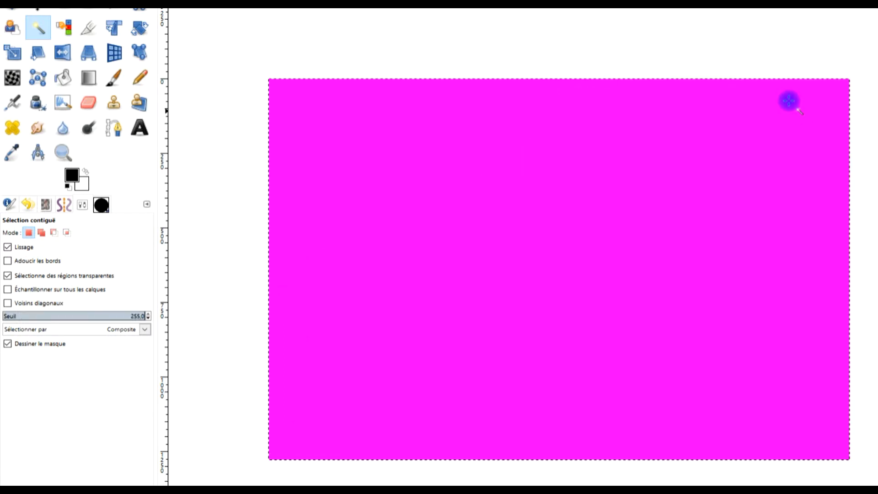
{"action": "left_click_drag", "start_coordinate": [790, 101], "coordinate": [751, 41]}
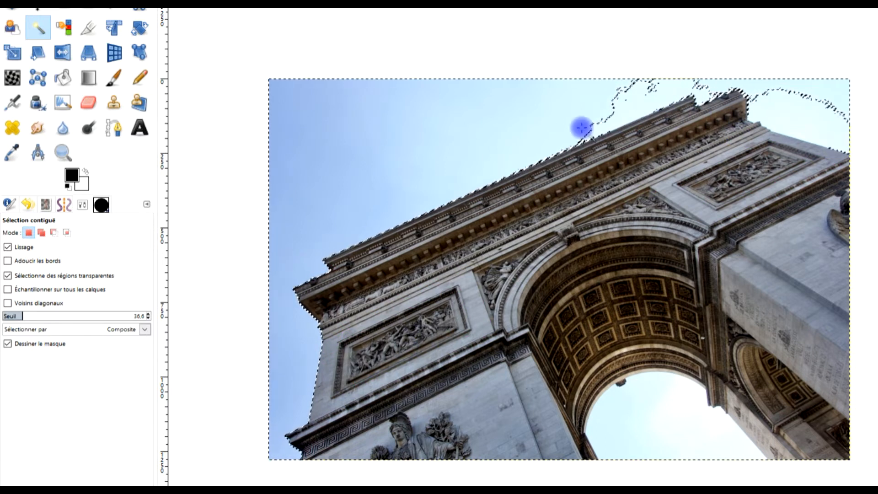
- Add the remaining sky above the arch to the selection and check its coverage with the quick mask
{"action": "left_click", "coordinate": [41, 232]}
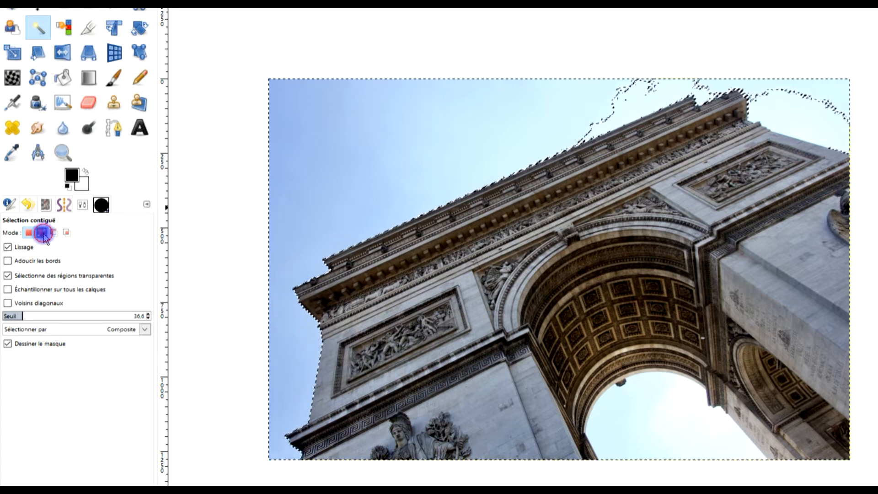
{"action": "left_click", "coordinate": [633, 99]}
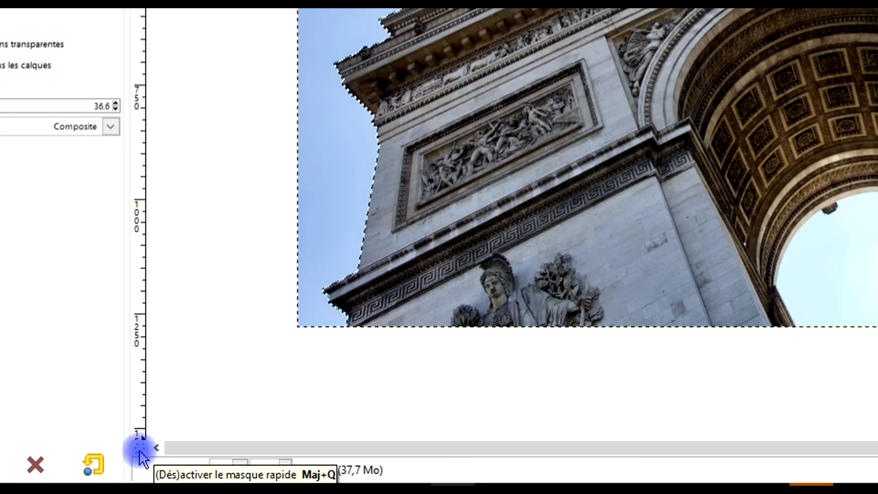
{"action": "left_click", "coordinate": [140, 452]}
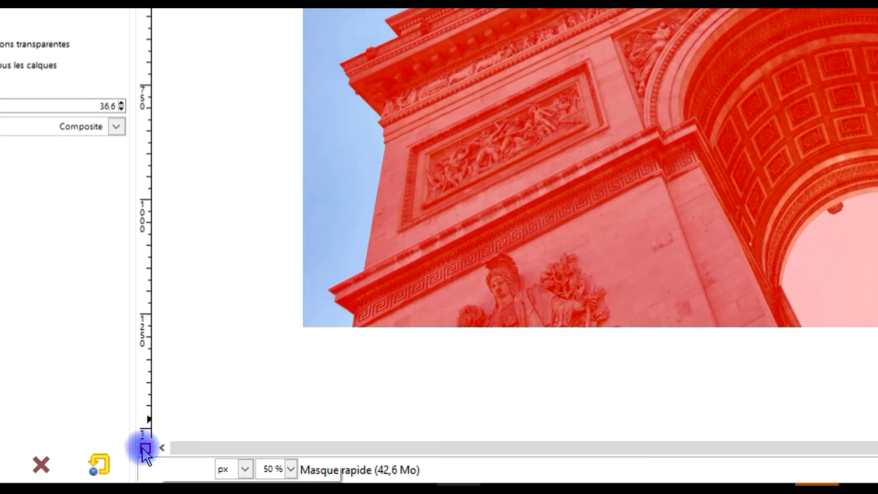
{"action": "left_click", "coordinate": [145, 449]}
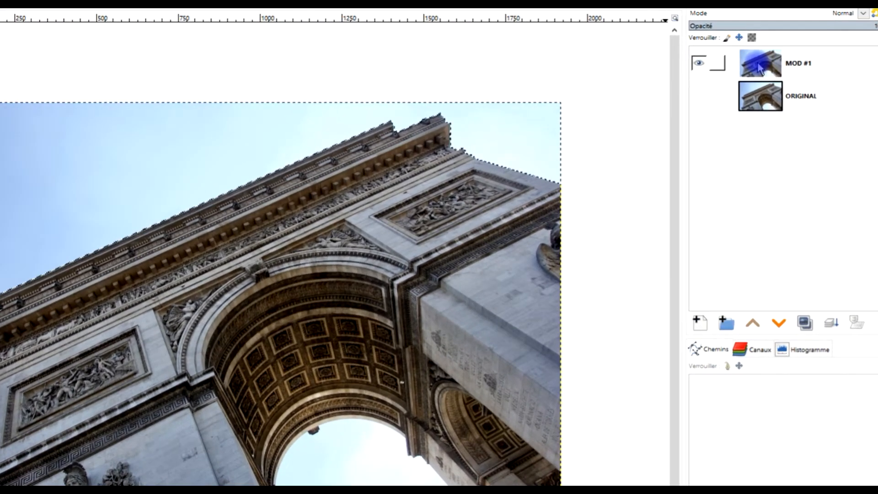
- Add an alpha channel to the MOD #1 layer and erase the selected sky to transparency
{"action": "right_click", "coordinate": [782, 89]}
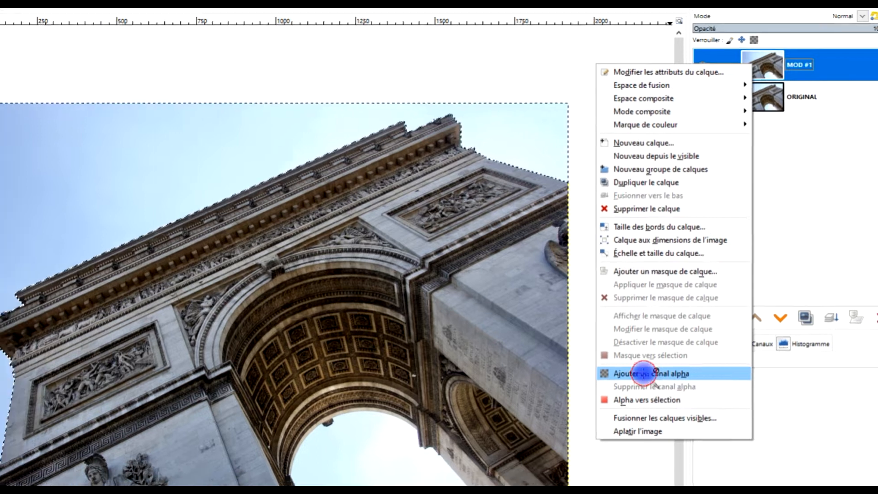
{"action": "left_click", "coordinate": [639, 380]}
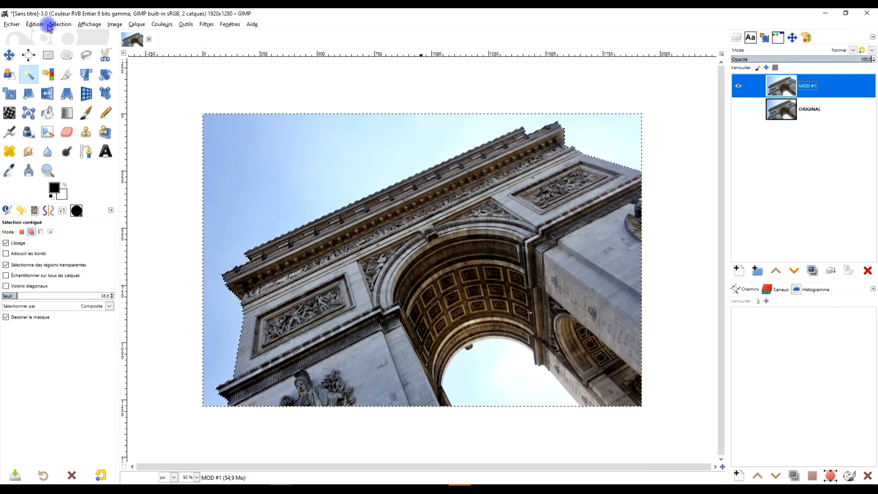
{"action": "left_click", "coordinate": [35, 25]}
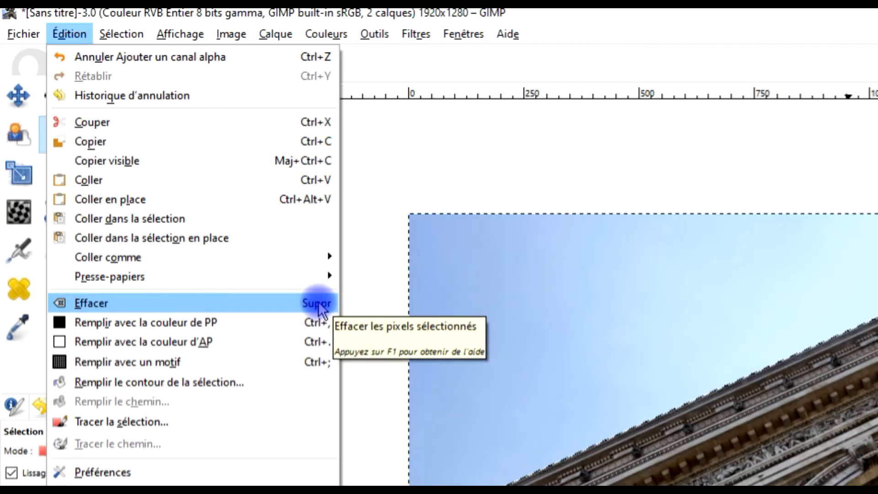
{"action": "left_click", "coordinate": [318, 301]}
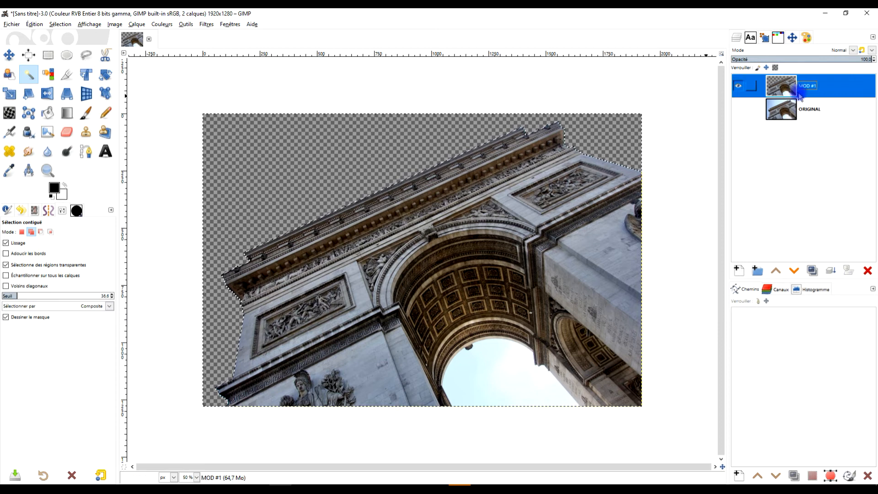
- Create a 1920 × 1280 px transparent layer named FOND VERT directly above ORIGINAL and remove the selection
{"action": "left_click", "coordinate": [815, 111]}
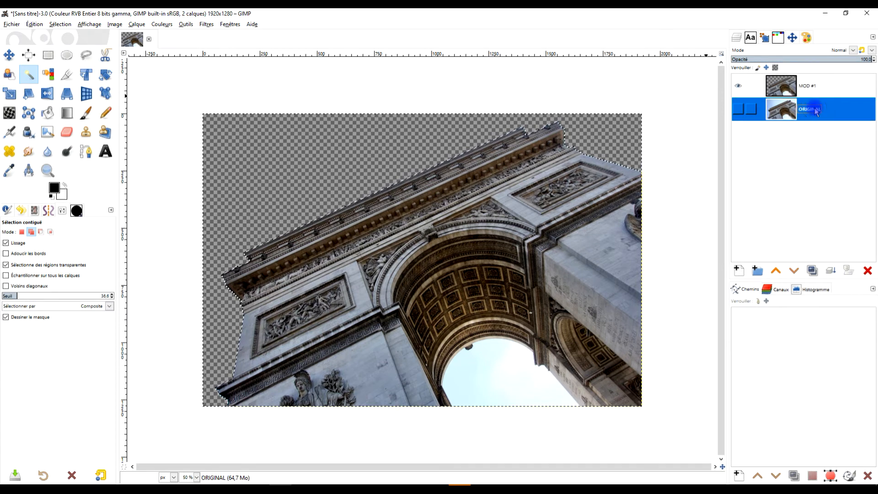
{"action": "left_click", "coordinate": [737, 271]}
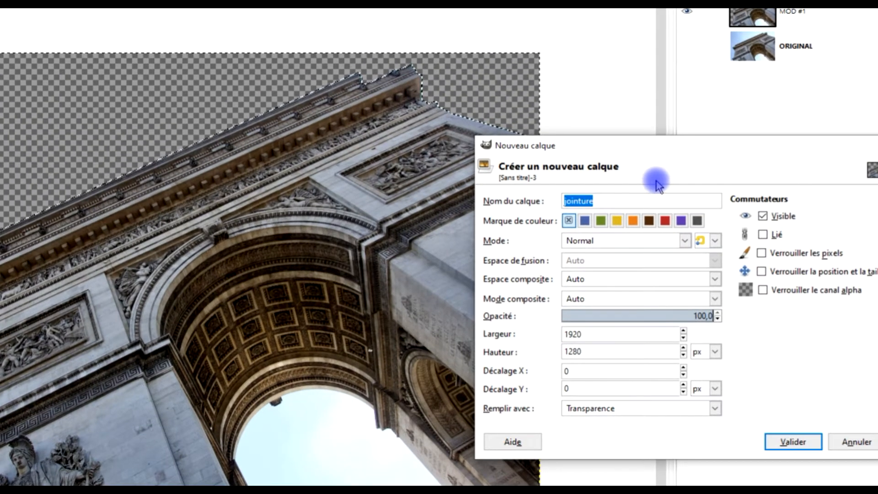
{"action": "type", "text": "FOND "}
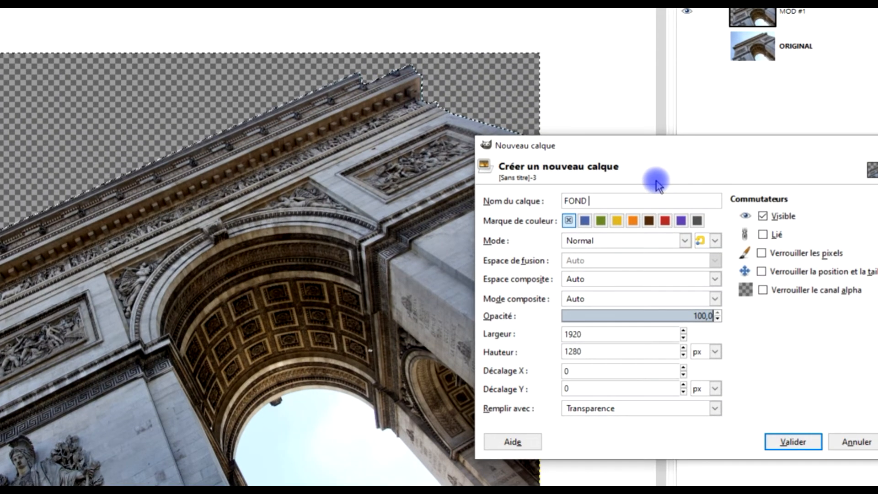
{"action": "type", "text": "VERT"}
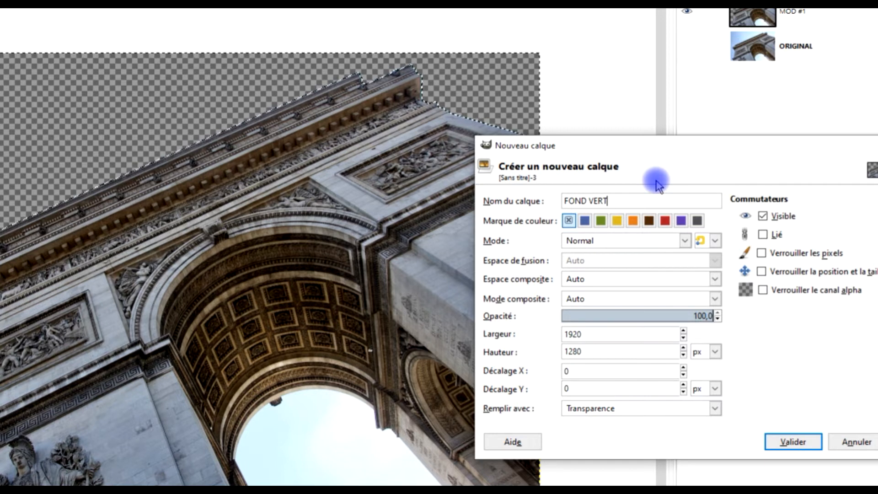
{"action": "left_click", "coordinate": [790, 443]}
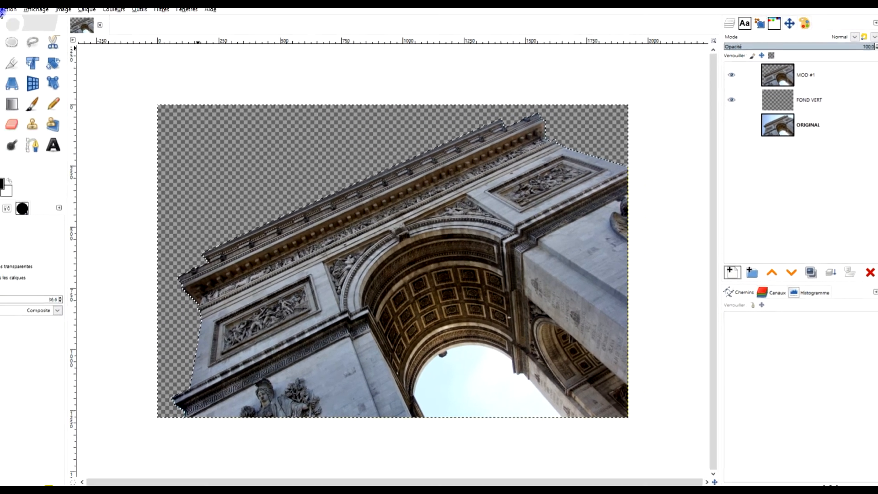
{"action": "left_click", "coordinate": [60, 24]}
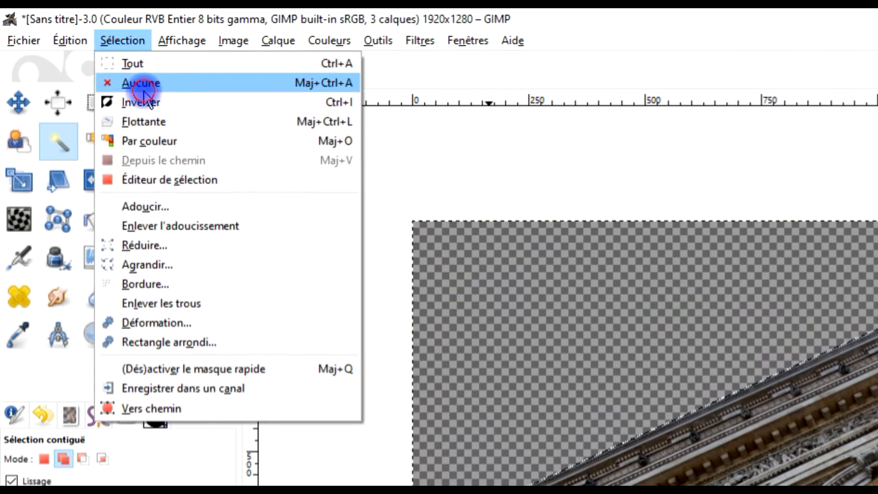
{"action": "left_click", "coordinate": [69, 46]}
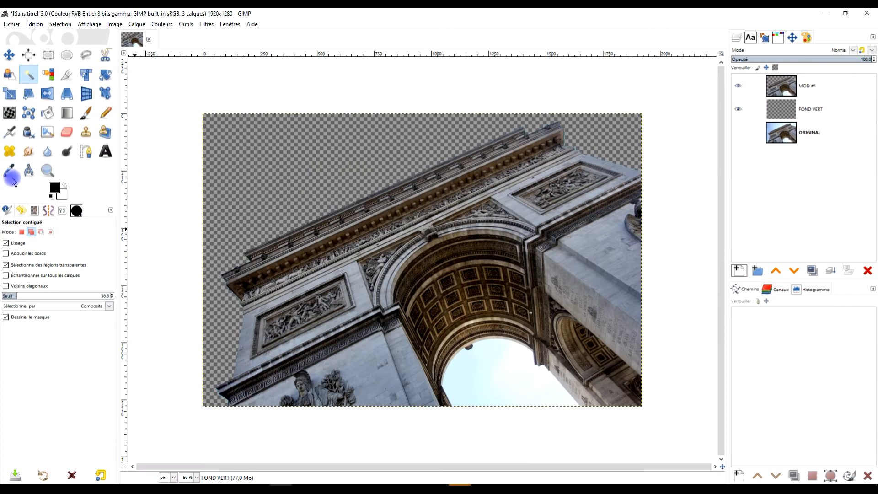
- Set the foreground colour to green 25e353 and fill the whole FOND VERT layer with it
{"action": "left_click", "coordinate": [65, 187]}
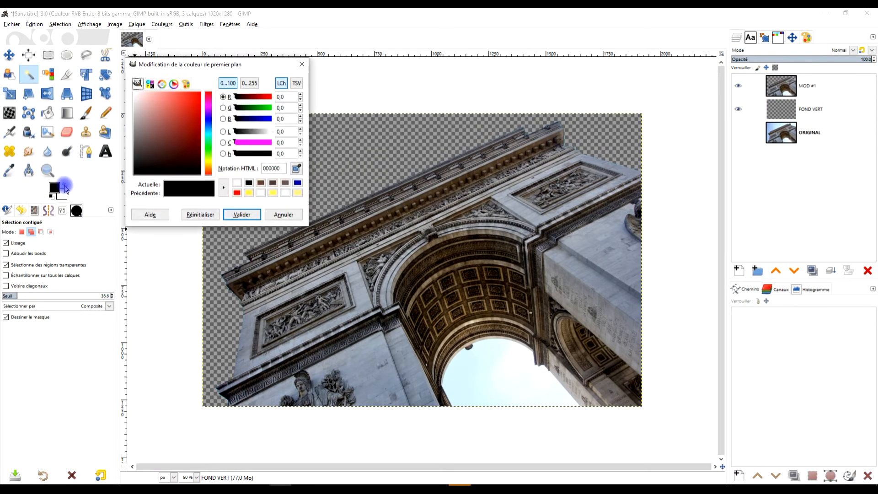
{"action": "left_click", "coordinate": [208, 145]}
{"action": "left_click_drag", "start_coordinate": [196, 109], "coordinate": [191, 101]}
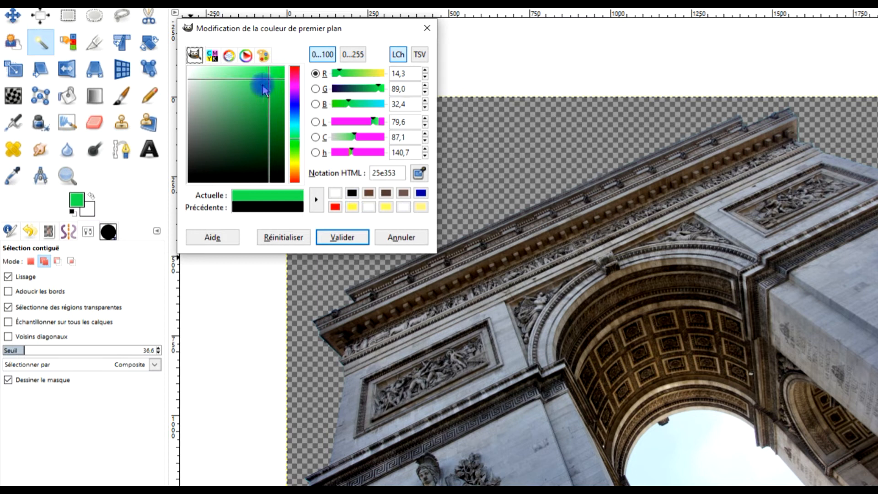
{"action": "left_click", "coordinate": [341, 236]}
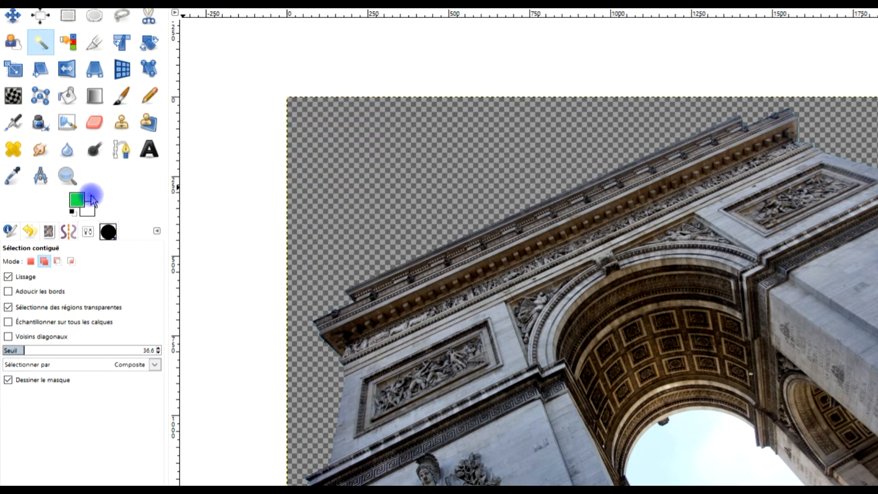
{"action": "left_click_drag", "start_coordinate": [79, 206], "coordinate": [627, 122]}
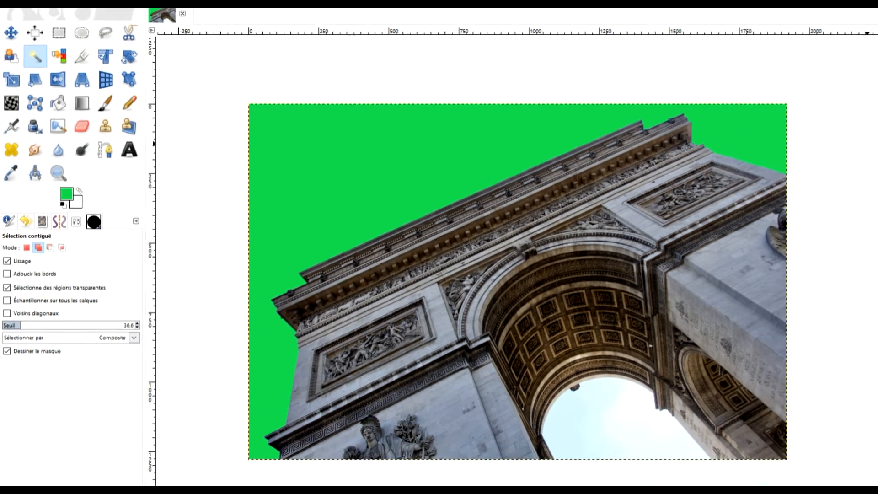
{"action": "scroll", "coordinate": [601, 146], "scroll_direction": "up", "scroll_amount": 3}
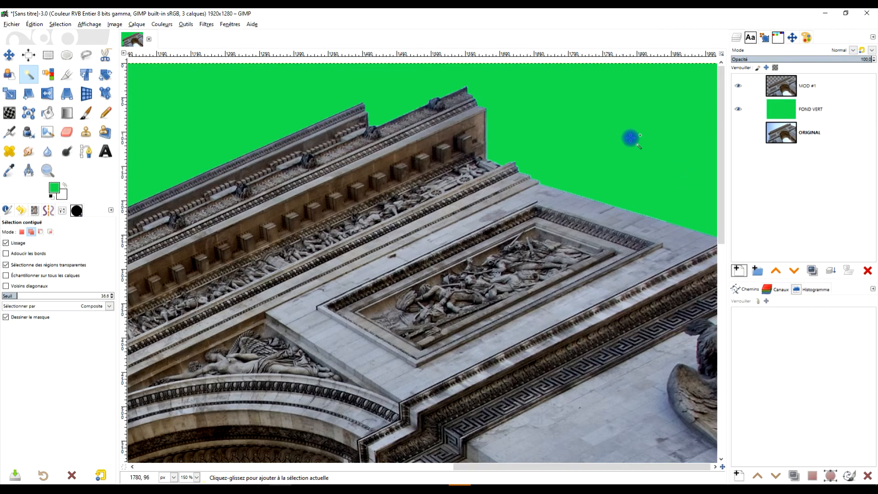
{"action": "scroll", "coordinate": [251, 166], "scroll_direction": "down", "scroll_amount": 5}
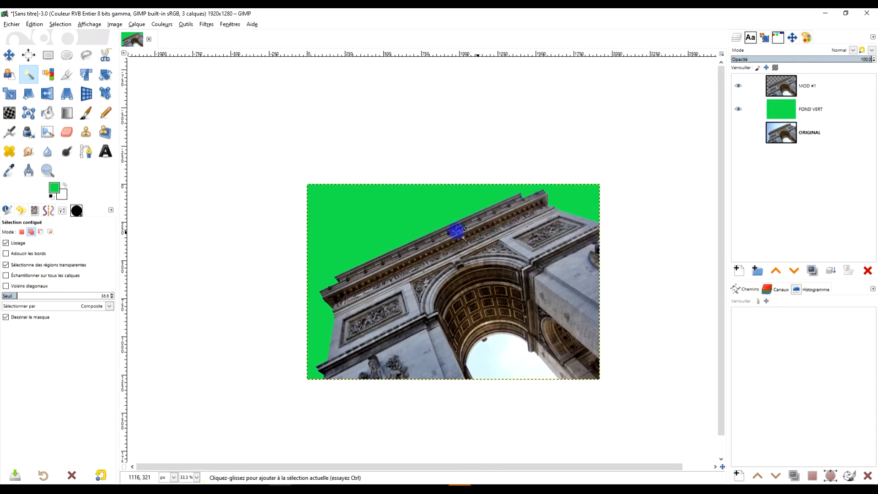
{"action": "left_click_drag", "start_coordinate": [418, 209], "coordinate": [447, 202]}
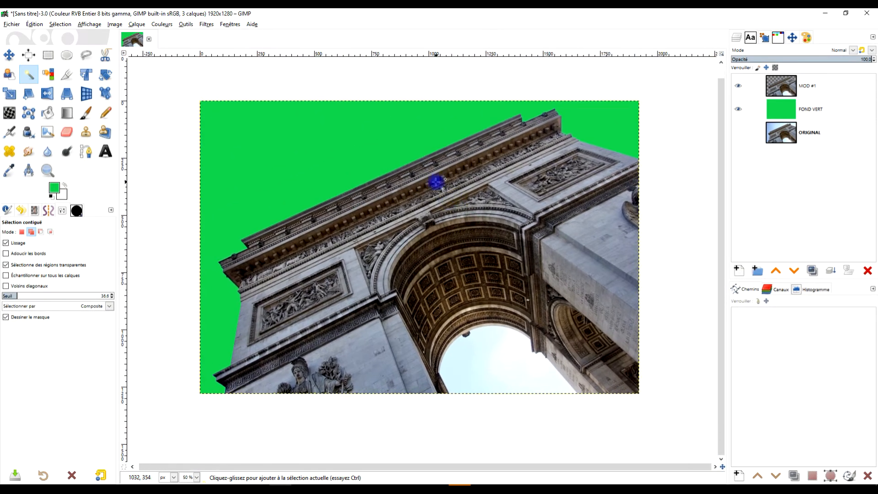
- Hide MOD #1 and place a duplicate of ORIGINAL at the top of the layer stack, named MOD #2 - PAS LE BON CHOIX
{"action": "left_click", "coordinate": [739, 87]}
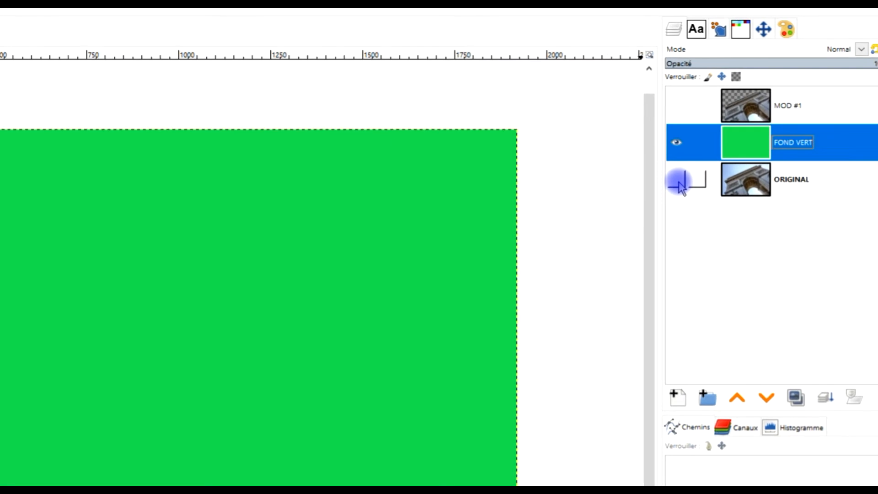
{"action": "left_click", "coordinate": [746, 179]}
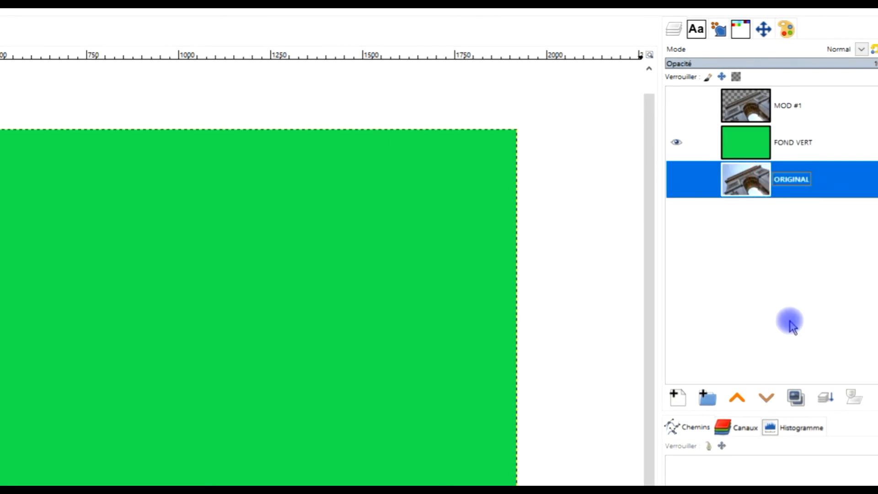
{"action": "left_click", "coordinate": [796, 396]}
{"action": "left_click_drag", "start_coordinate": [778, 183], "coordinate": [804, 102]}
{"action": "double_click", "coordinate": [803, 102]}
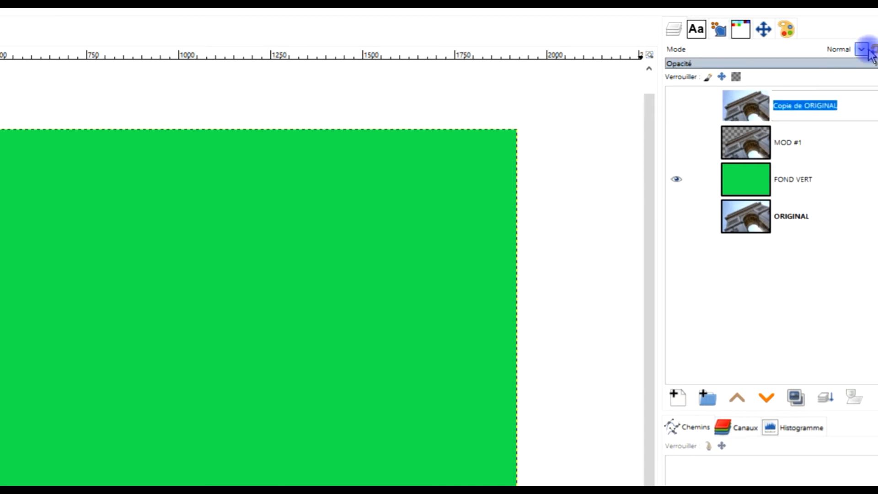
{"action": "type", "text": "MOD #2 - PAS"}
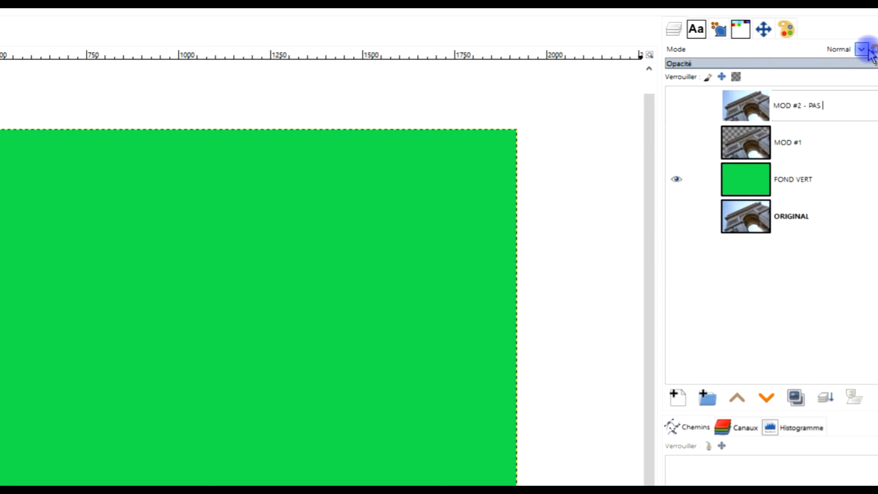
{"action": "type", "text": "N CHOIX"}
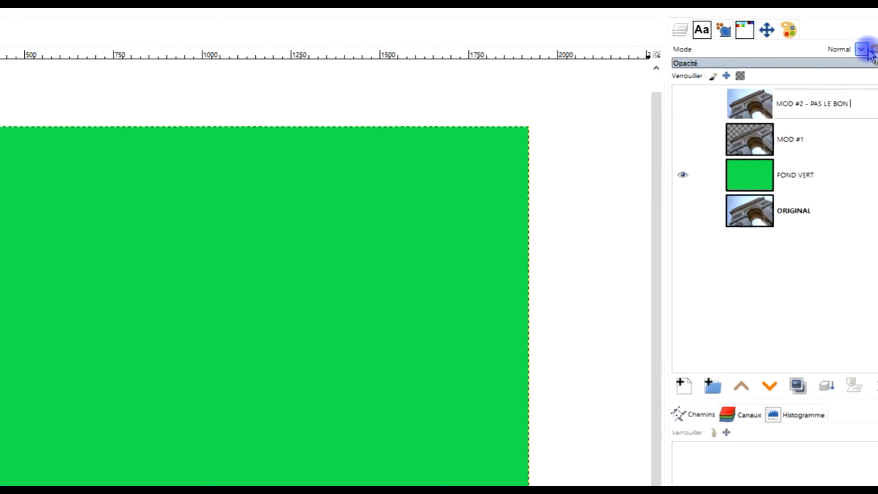
{"action": "key", "text": "Return"}
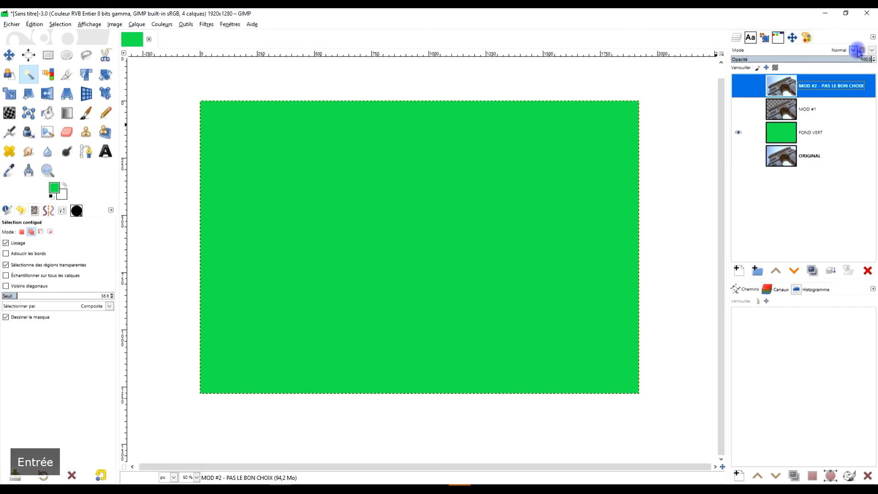
{"action": "left_click", "coordinate": [822, 164]}
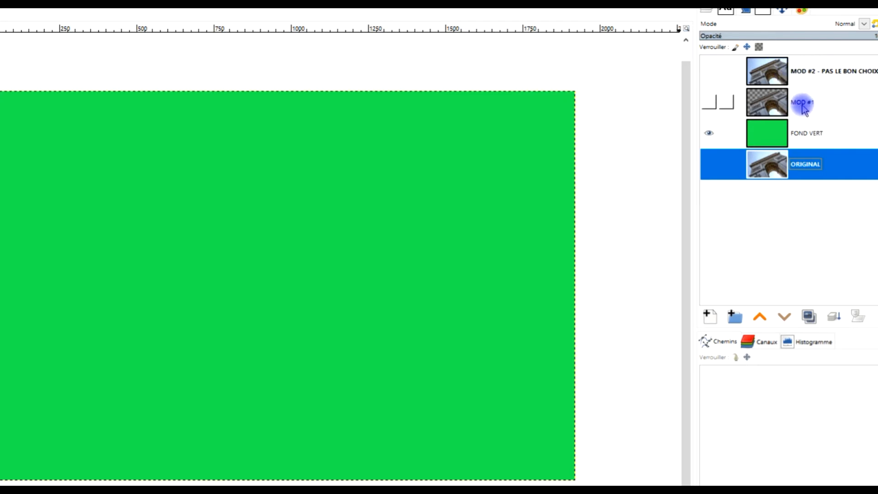
{"action": "right_click", "coordinate": [772, 109]}
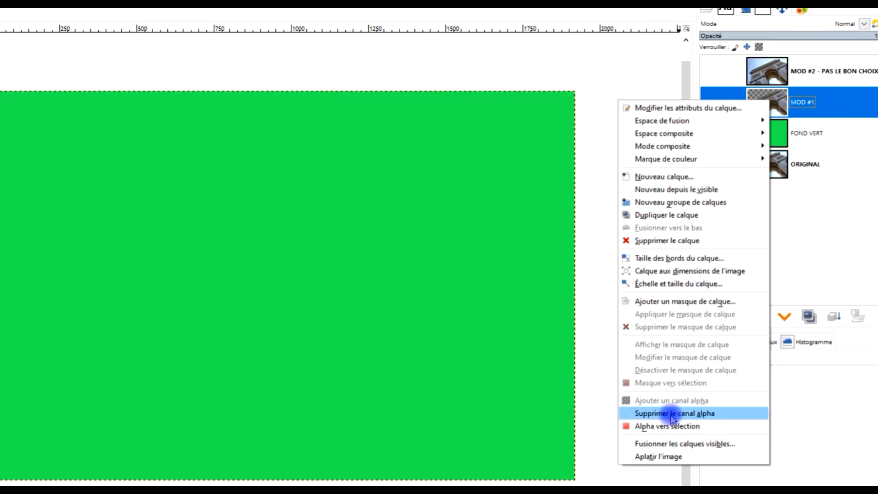
{"action": "left_click", "coordinate": [823, 68]}
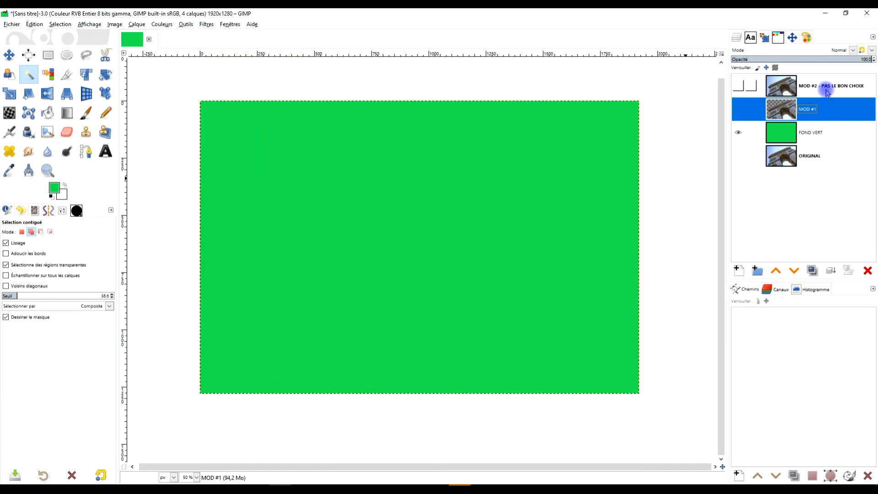
- Make MOD #2 - PAS LE BON CHOIX visible and select all the sky above the arch on it with Fuzzy Select, combining its two sky regions
{"action": "left_click", "coordinate": [822, 91]}
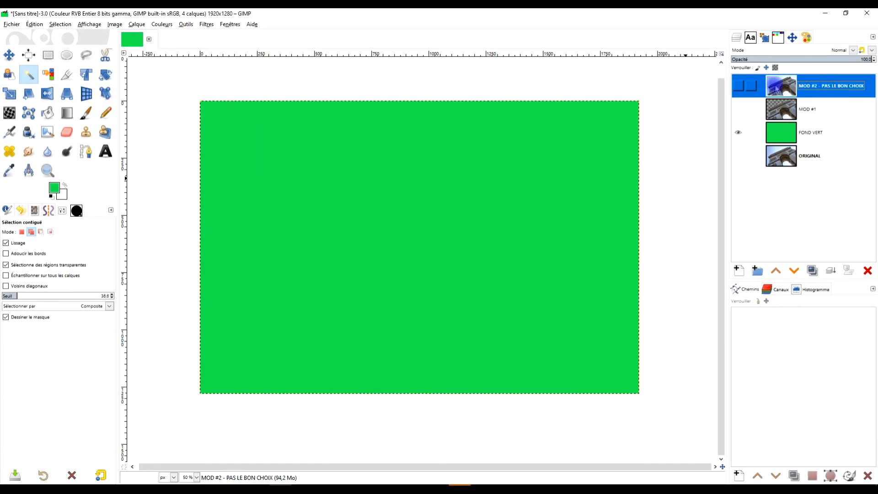
{"action": "left_click", "coordinate": [740, 88]}
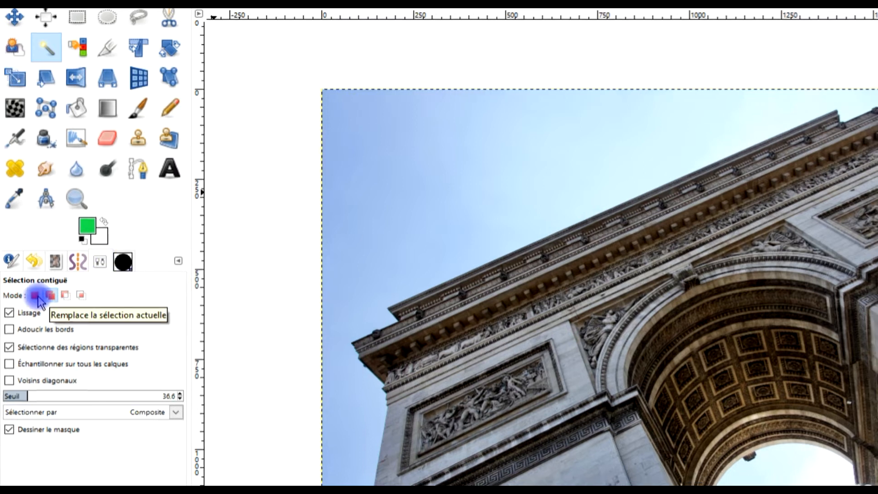
{"action": "left_click", "coordinate": [37, 298]}
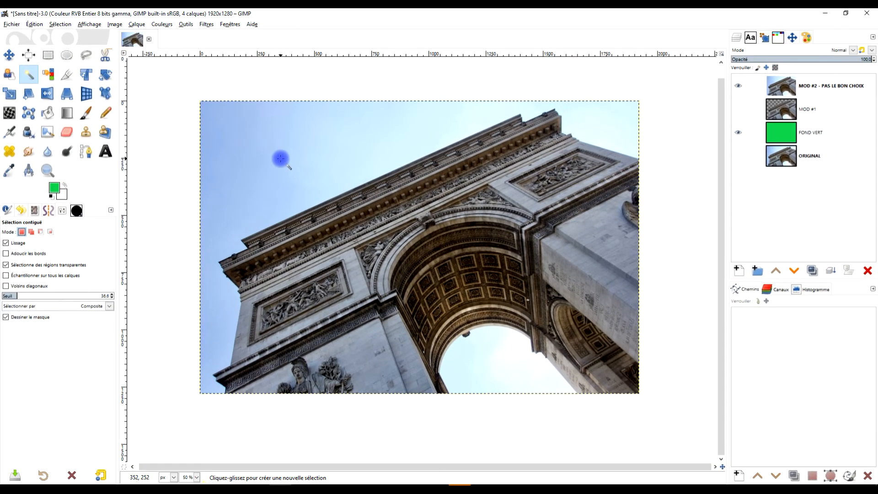
{"action": "left_click_drag", "start_coordinate": [280, 158], "coordinate": [280, 164]}
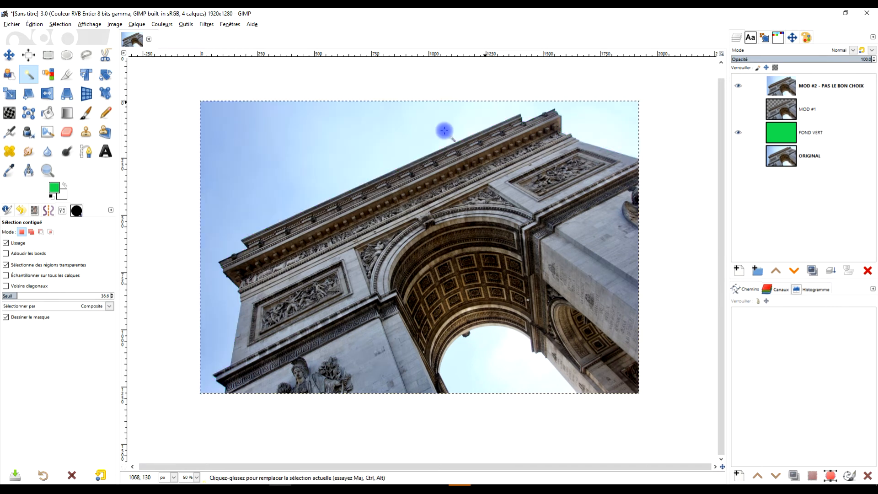
{"action": "left_click", "coordinate": [399, 123]}
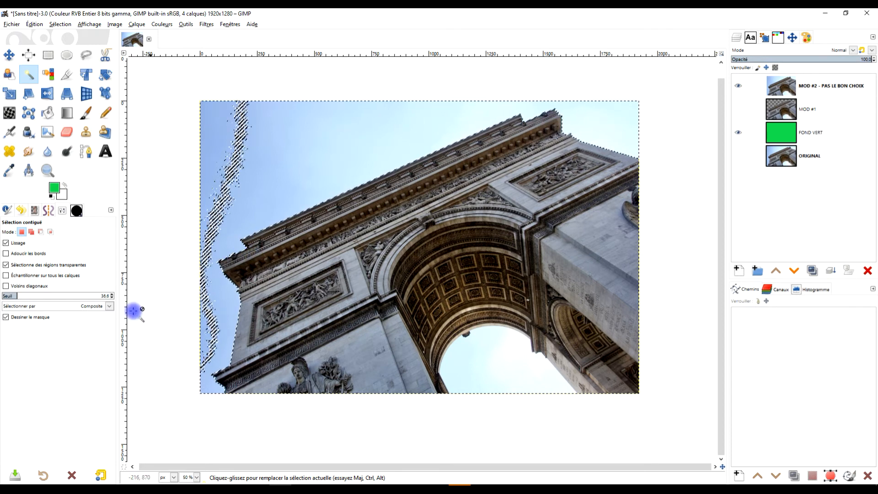
{"action": "left_click", "coordinate": [31, 232]}
{"action": "left_click", "coordinate": [221, 147]}
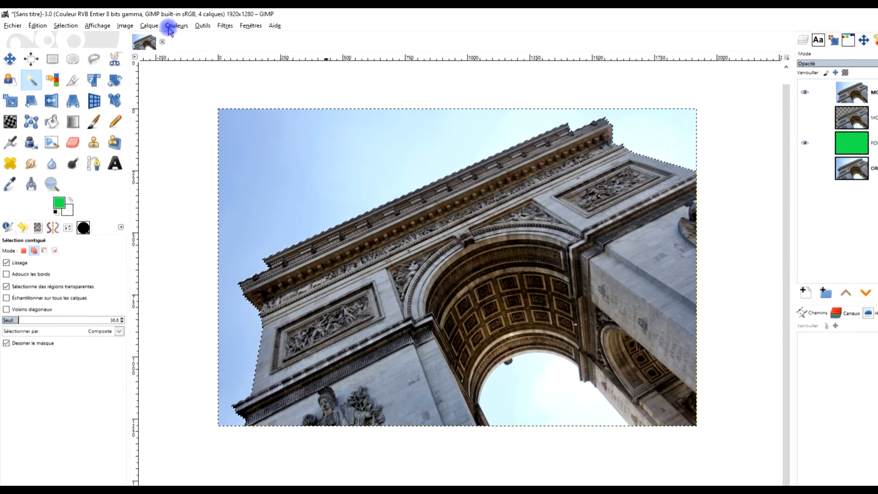
- Start Color to Alpha with white on the selected sky of MOD #2 and examine the preview along the arch's edge
{"action": "left_click", "coordinate": [170, 27]}
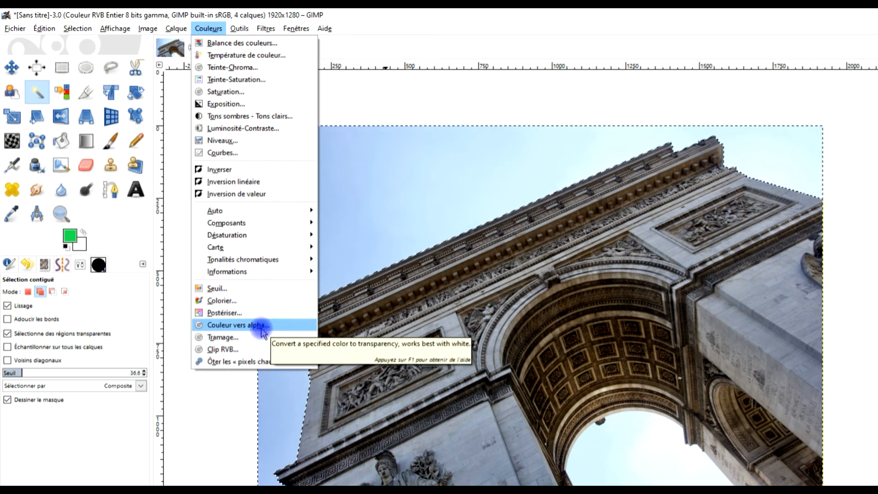
{"action": "left_click", "coordinate": [261, 328]}
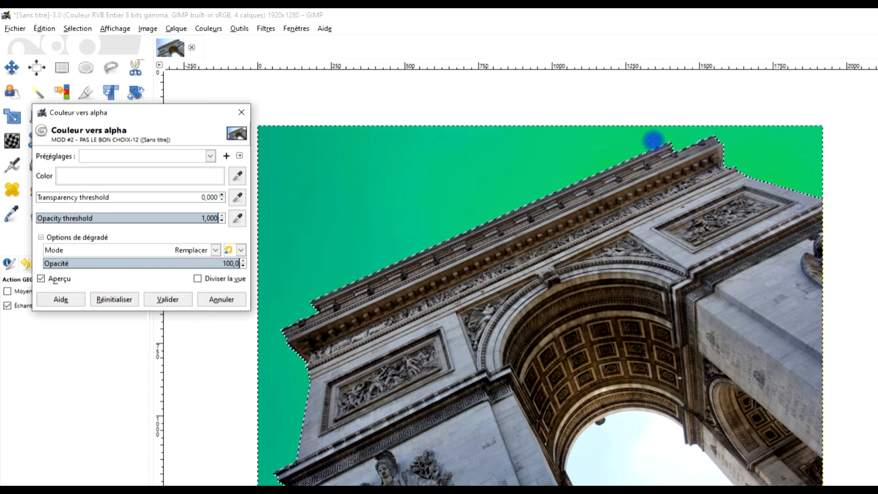
{"action": "scroll", "coordinate": [732, 124], "scroll_direction": "up", "scroll_amount": 2}
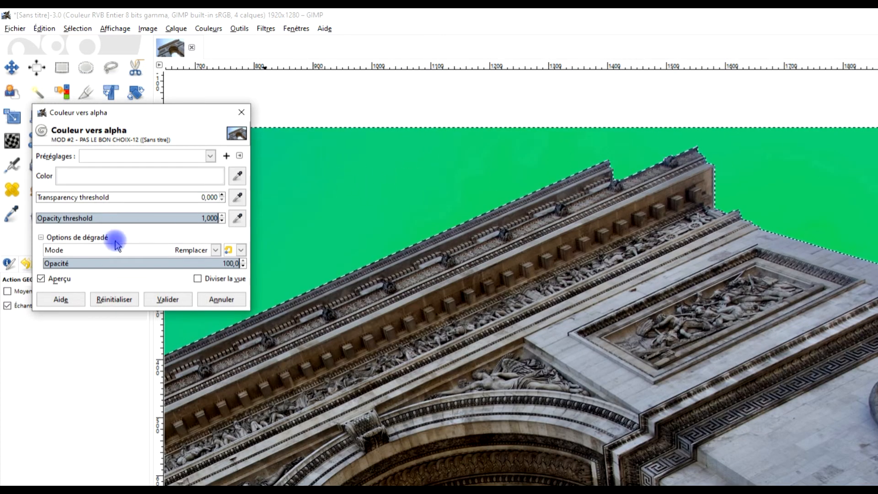
{"action": "scroll", "coordinate": [489, 296], "scroll_direction": "down", "scroll_amount": 2}
{"action": "left_click_drag", "start_coordinate": [434, 307], "coordinate": [533, 247]}
{"action": "scroll", "coordinate": [526, 251], "scroll_direction": "up", "scroll_amount": 1}
{"action": "left_click_drag", "start_coordinate": [597, 240], "coordinate": [510, 291]}
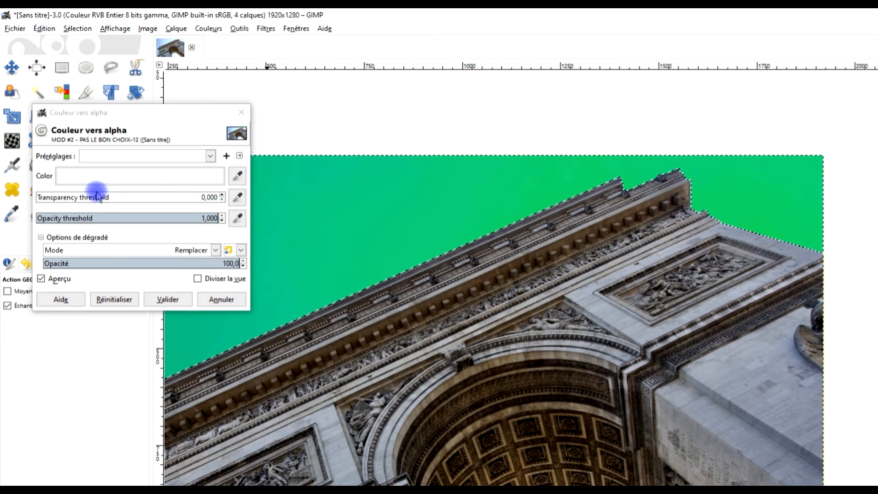
- Raise the Color to Alpha transparency threshold to 0.652, check the whole image and apply the filter
{"action": "left_click_drag", "start_coordinate": [57, 197], "coordinate": [141, 197]}
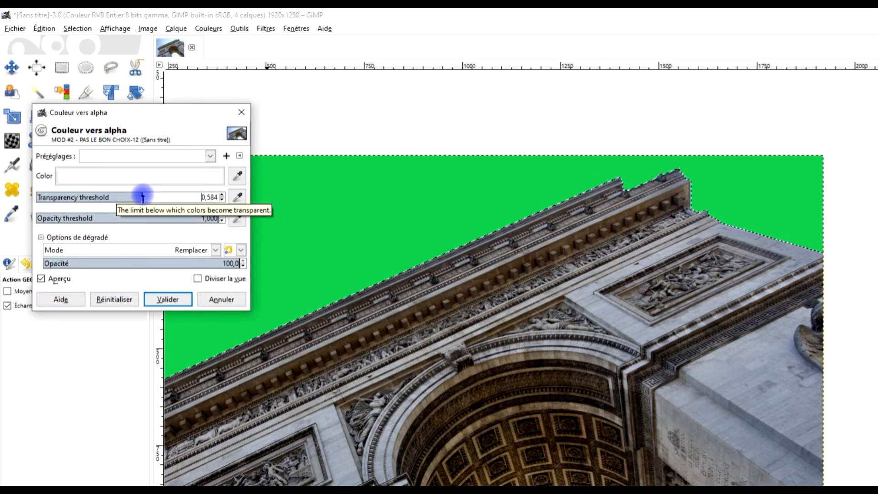
{"action": "left_click_drag", "start_coordinate": [142, 196], "coordinate": [155, 197]}
{"action": "scroll", "coordinate": [571, 205], "scroll_direction": "down", "scroll_amount": 2}
{"action": "left_click_drag", "start_coordinate": [544, 219], "coordinate": [581, 214]}
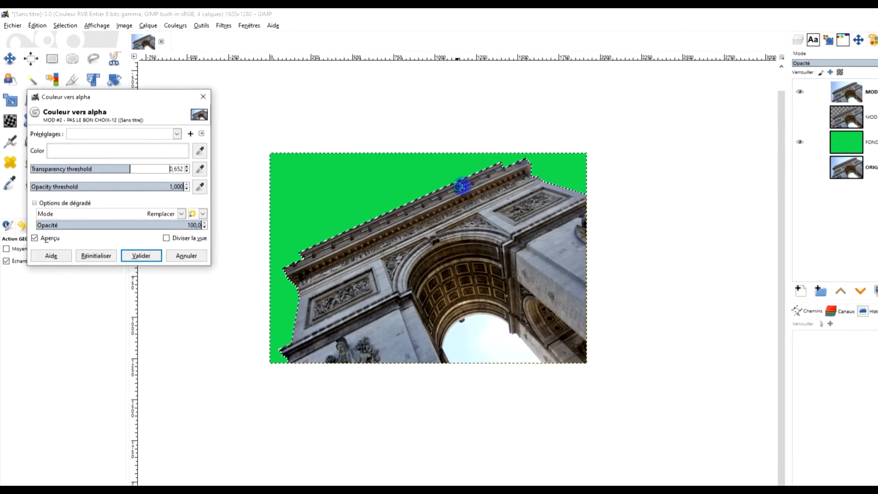
{"action": "scroll", "coordinate": [462, 173], "scroll_direction": "up", "scroll_amount": 1}
{"action": "left_click_drag", "start_coordinate": [392, 188], "coordinate": [427, 161]}
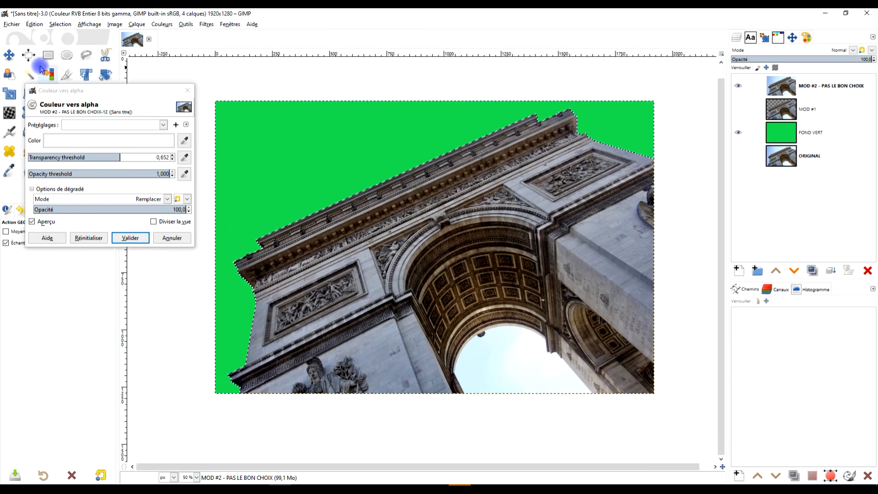
{"action": "left_click", "coordinate": [130, 238]}
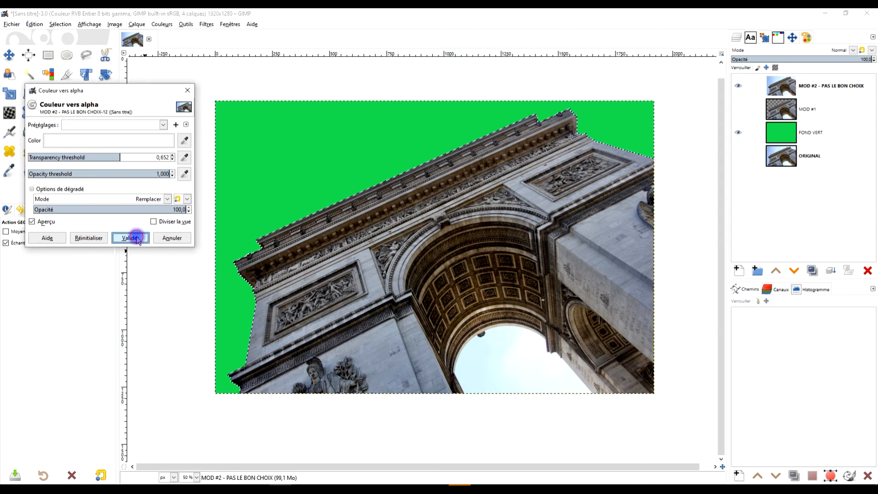
{"action": "double_click", "coordinate": [804, 85]}
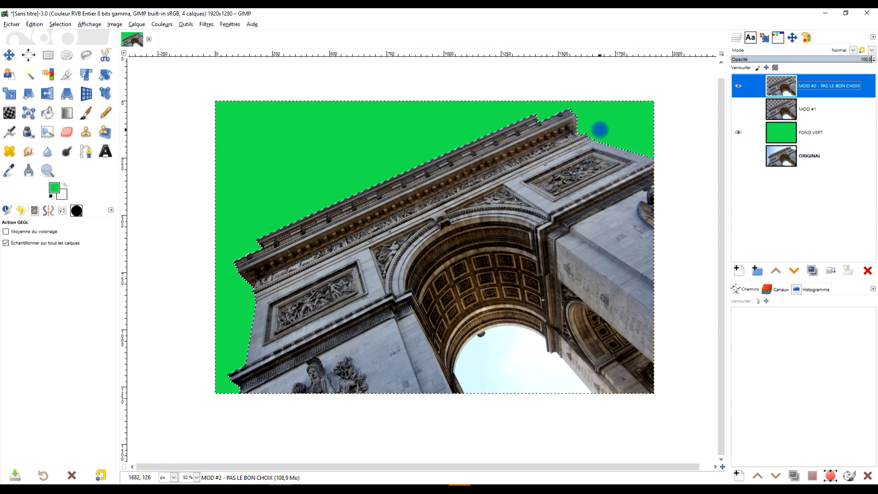
{"action": "left_click", "coordinate": [166, 29]}
{"action": "left_click", "coordinate": [203, 255]}
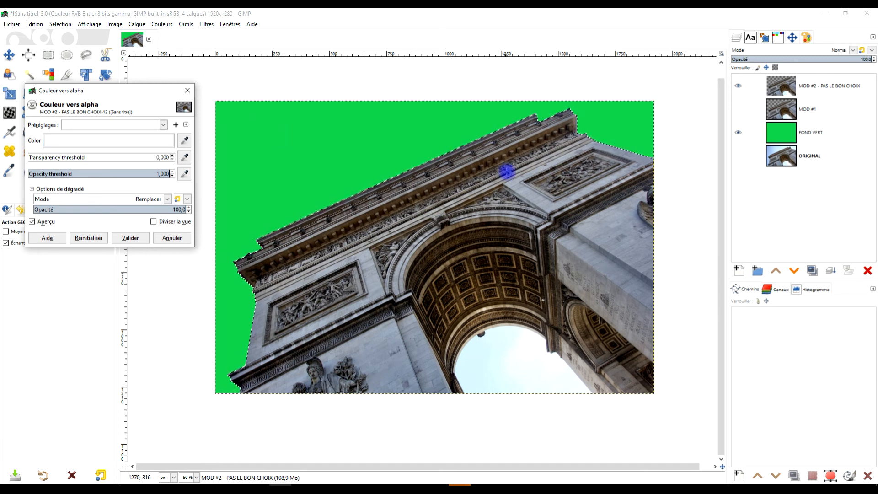
{"action": "left_click", "coordinate": [823, 132]}
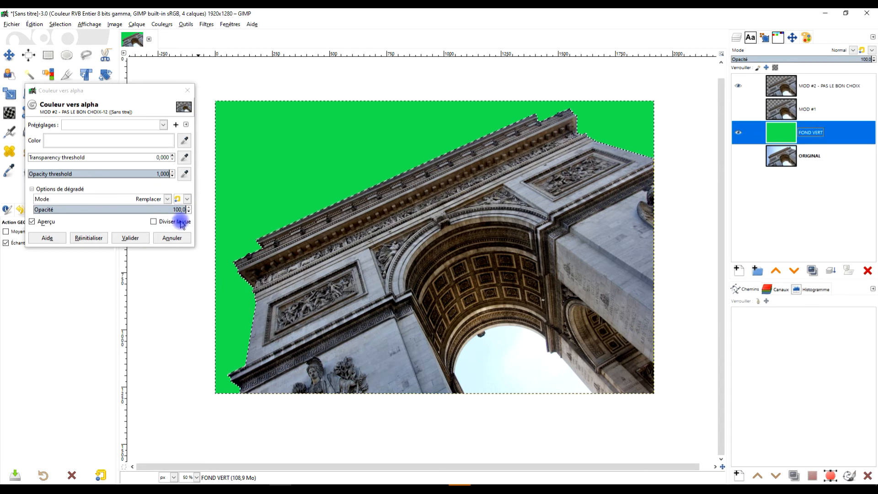
{"action": "left_click", "coordinate": [172, 238]}
- Fill the selected sky area of the FOND VERT layer with magenta (HTML f702cc) and inspect the arch's edge
{"action": "left_click", "coordinate": [54, 188]}
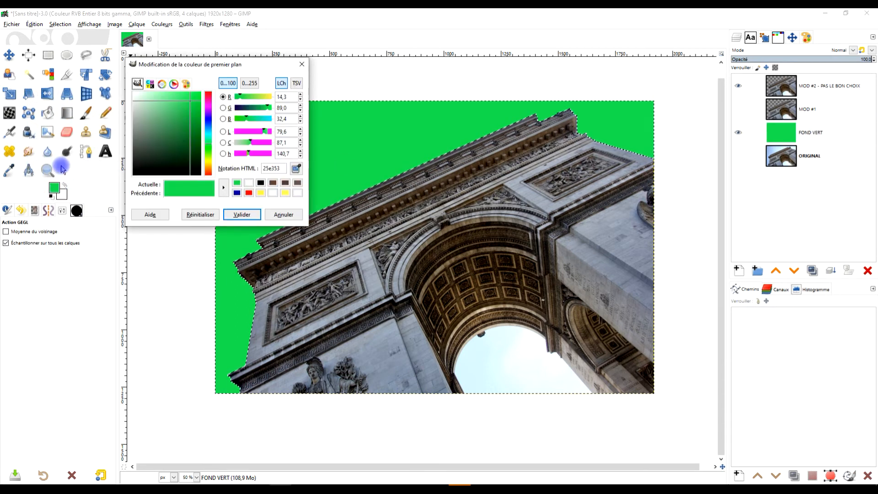
{"action": "left_click", "coordinate": [211, 104]}
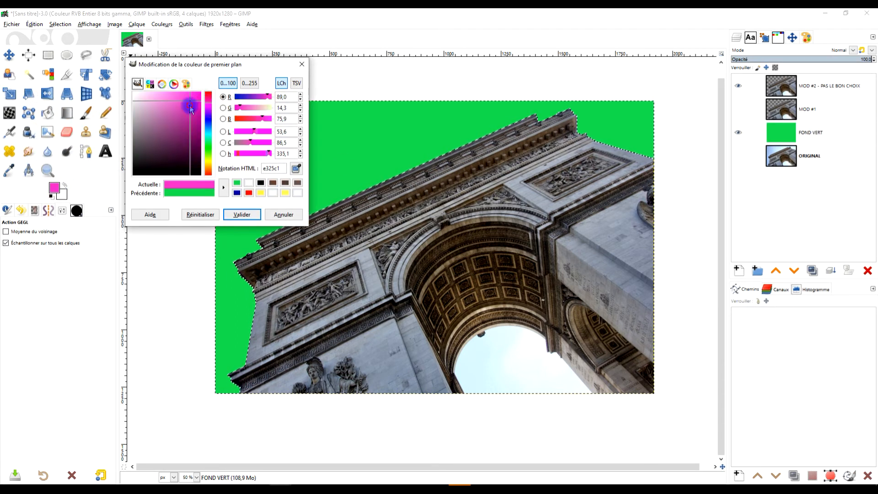
{"action": "left_click_drag", "start_coordinate": [199, 188], "coordinate": [583, 112]}
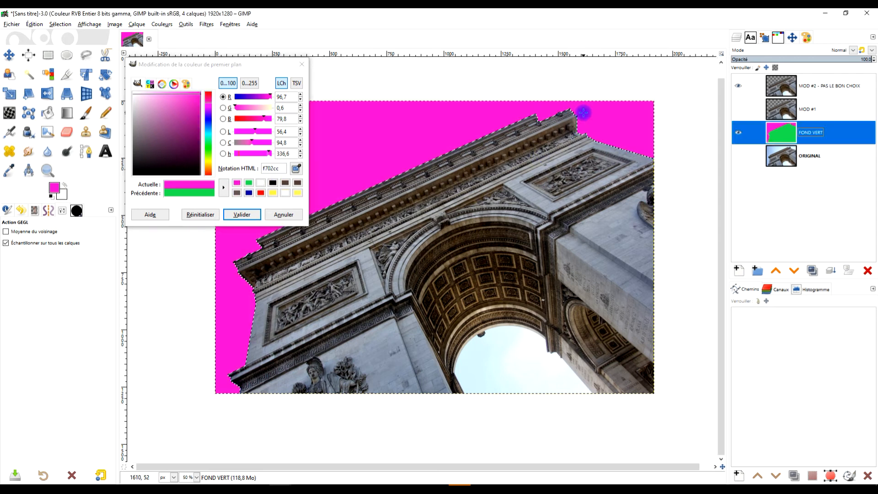
{"action": "left_click", "coordinate": [281, 219]}
{"action": "scroll", "coordinate": [604, 116], "scroll_direction": "up", "scroll_amount": 5}
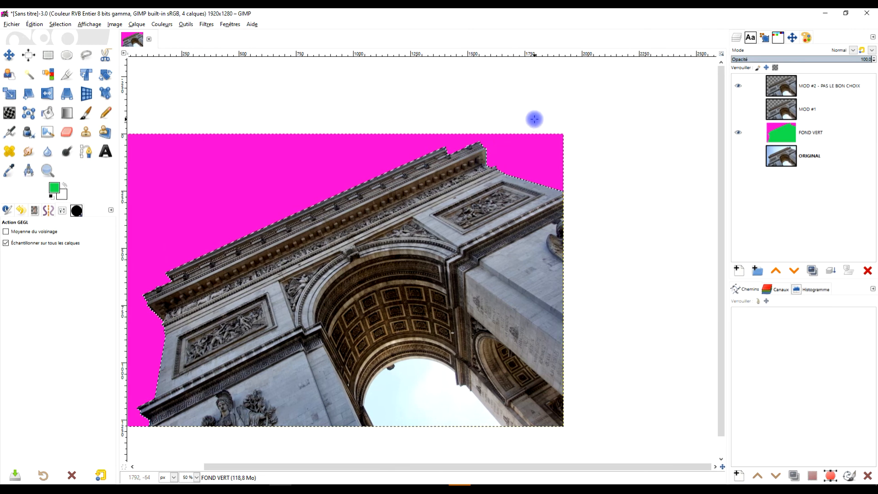
{"action": "scroll", "coordinate": [410, 283], "scroll_direction": "down", "scroll_amount": 5}
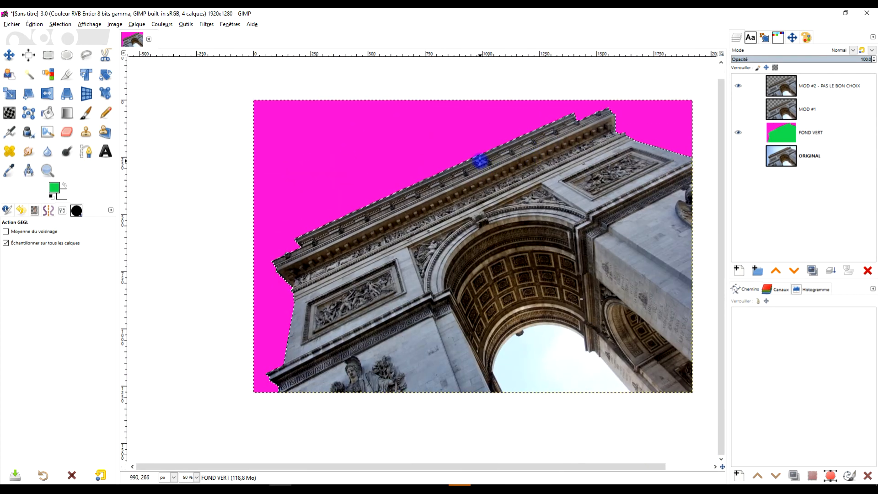
{"action": "scroll", "coordinate": [480, 161], "scroll_direction": "up", "scroll_amount": 1}
- Clear the sky selection so that nothing in the image is selected
{"action": "left_click", "coordinate": [49, 55]}
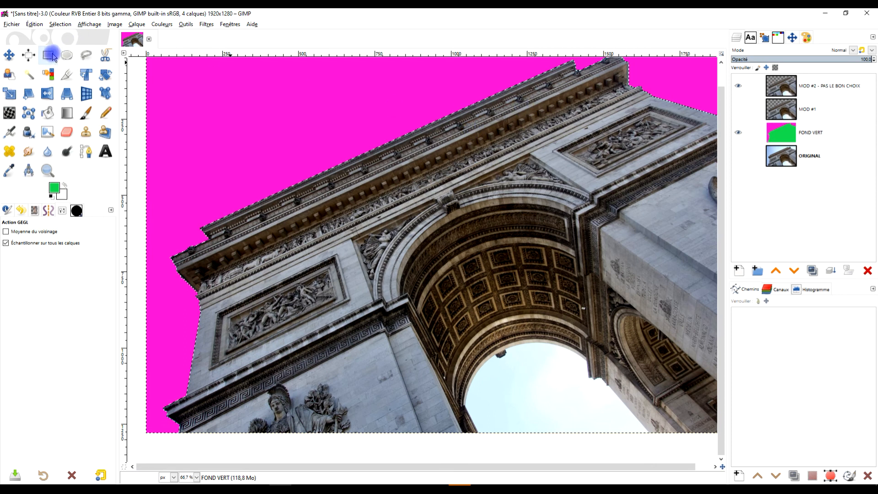
{"action": "key", "text": "ctrl+a"}
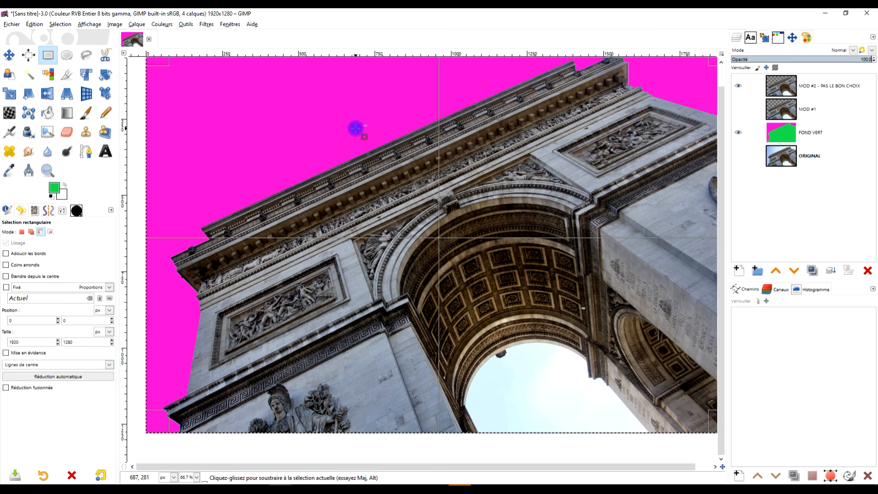
{"action": "scroll", "coordinate": [356, 128], "scroll_direction": "down", "scroll_amount": 1}
{"action": "left_click", "coordinate": [658, 117]}
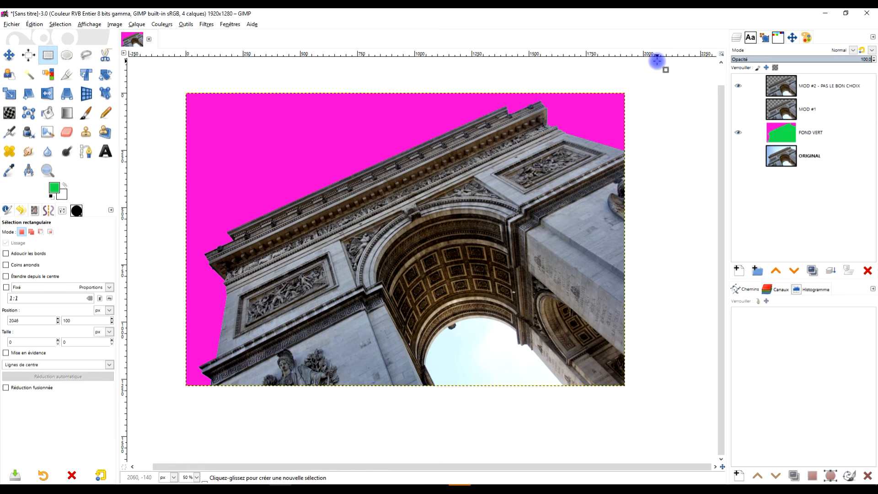
{"action": "left_click", "coordinate": [162, 23]}
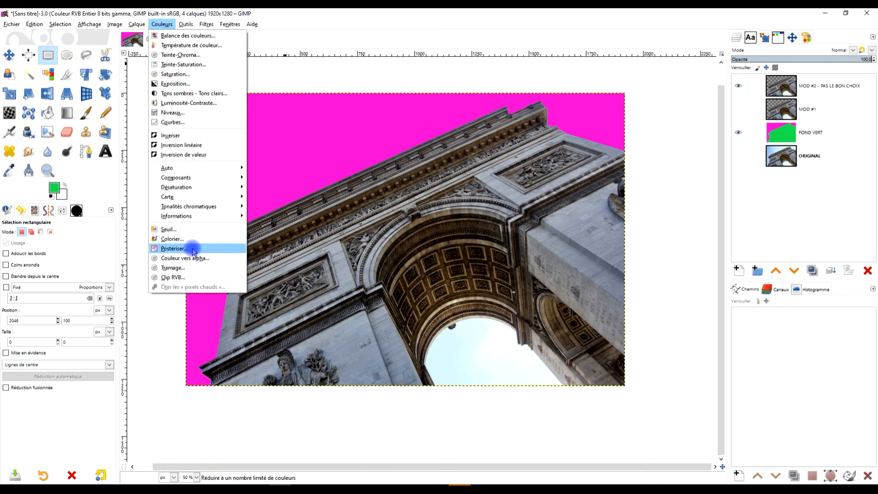
{"action": "left_click", "coordinate": [664, 136]}
{"action": "left_click_drag", "start_coordinate": [688, 172], "coordinate": [676, 157]}
- Fill the entire FOND VERT layer with magenta (HTML f701cc), keeping green as the foreground colour
{"action": "left_click", "coordinate": [841, 132]}
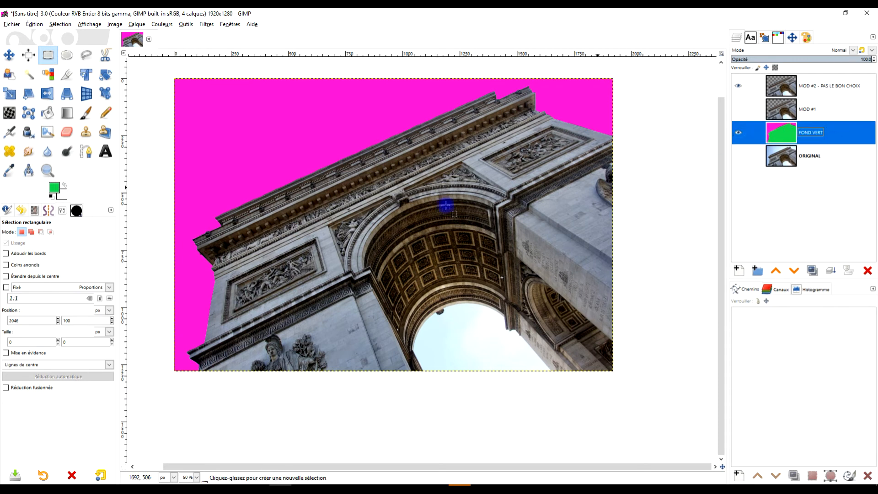
{"action": "left_click", "coordinate": [58, 193]}
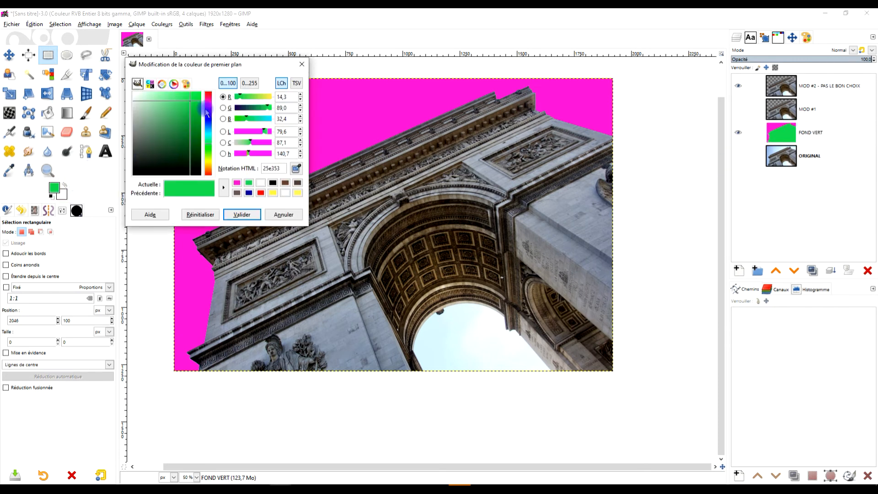
{"action": "left_click_drag", "start_coordinate": [207, 113], "coordinate": [212, 111]}
{"action": "left_click", "coordinate": [190, 133]}
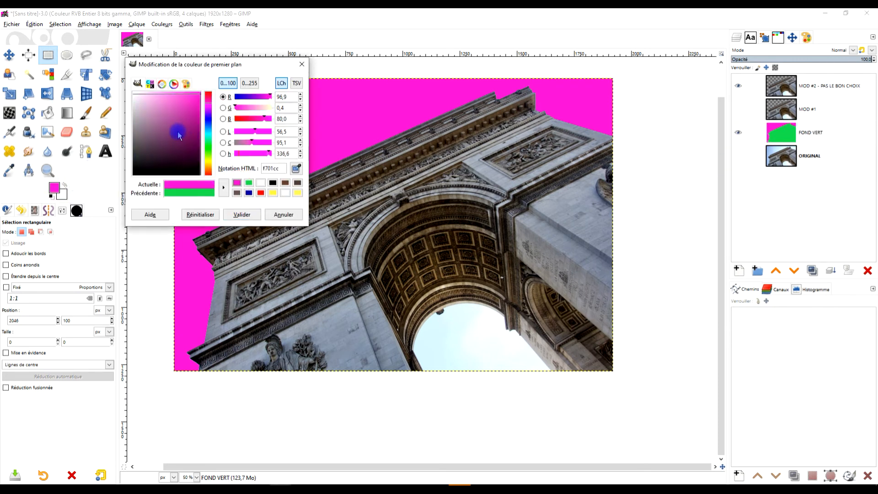
{"action": "left_click_drag", "start_coordinate": [186, 187], "coordinate": [530, 133]}
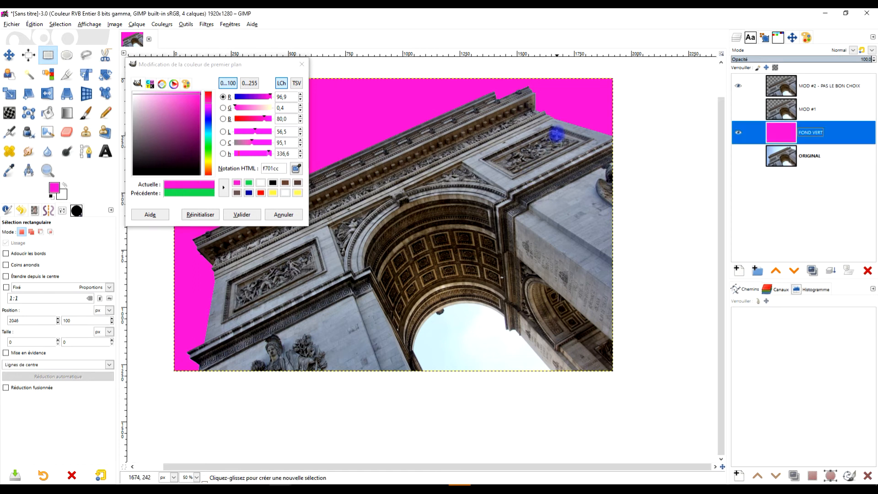
{"action": "left_click", "coordinate": [284, 215]}
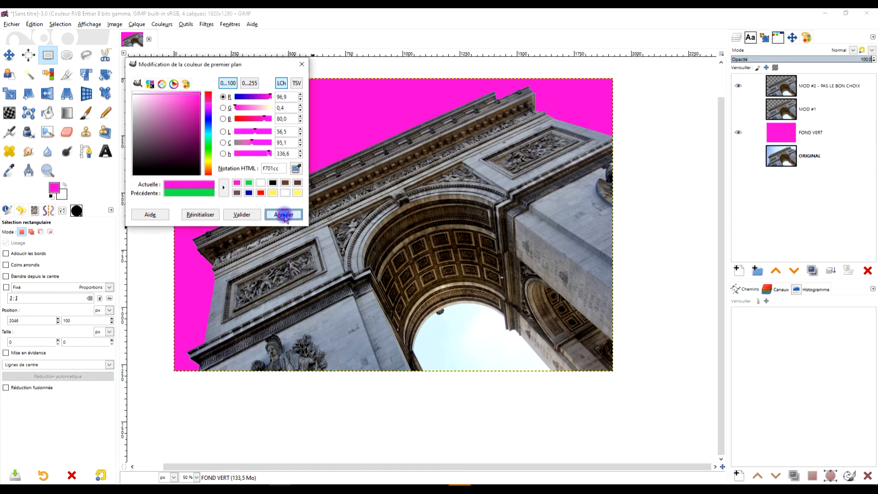
- Select the sky under the arch on MOD #2 - PAS LE BON CHOIX with Fuzzy Select in replace mode
{"action": "left_click", "coordinate": [781, 86]}
{"action": "left_click_drag", "start_coordinate": [554, 290], "coordinate": [555, 284]}
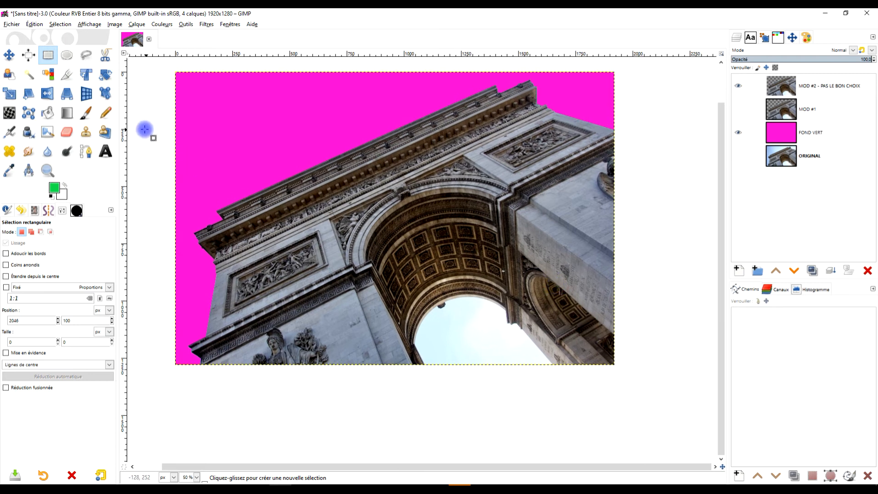
{"action": "left_click", "coordinate": [29, 74]}
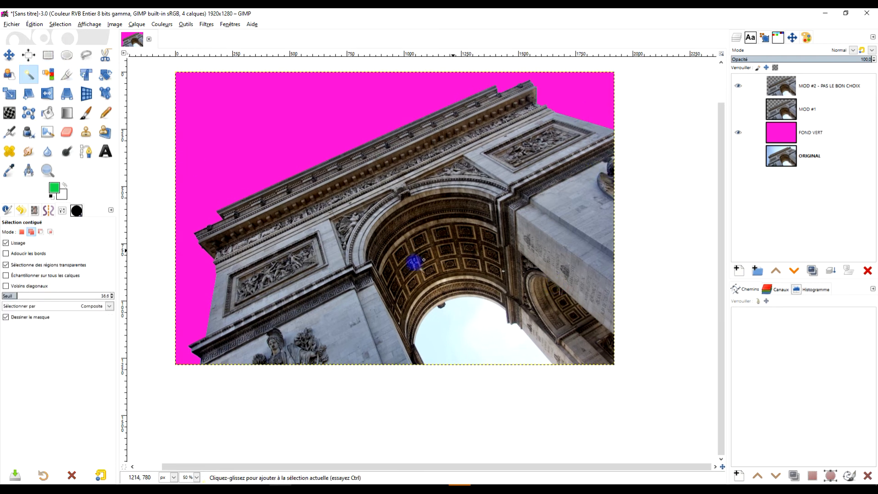
{"action": "left_click", "coordinate": [29, 76]}
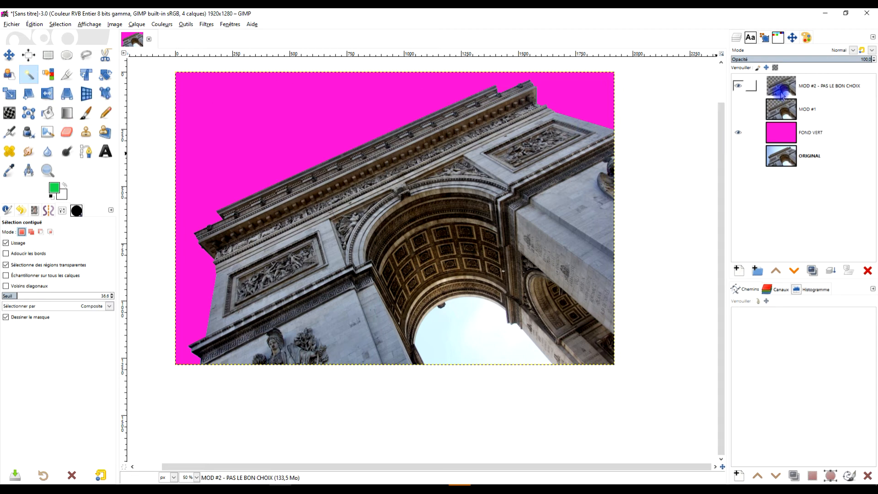
{"action": "left_click_drag", "start_coordinate": [487, 328], "coordinate": [482, 330]}
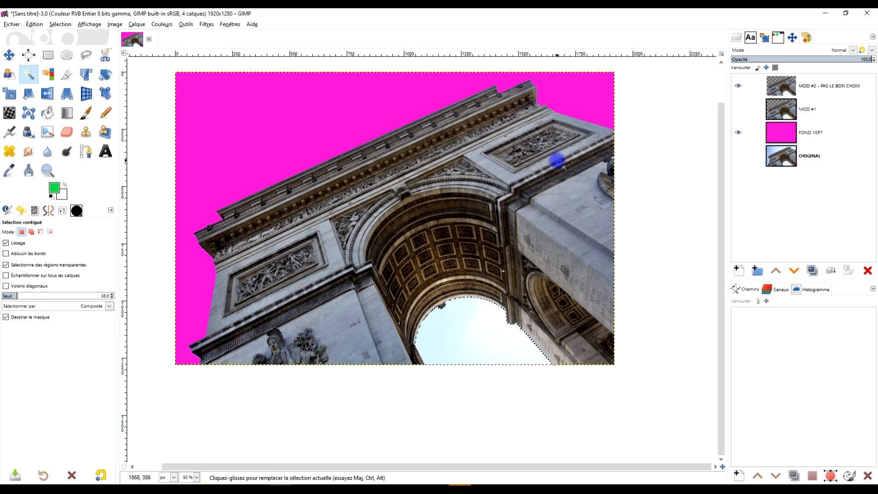
- Apply Color to Alpha with white and a transparency threshold of 0.306 to the selected sky under the arch
{"action": "left_click", "coordinate": [162, 24]}
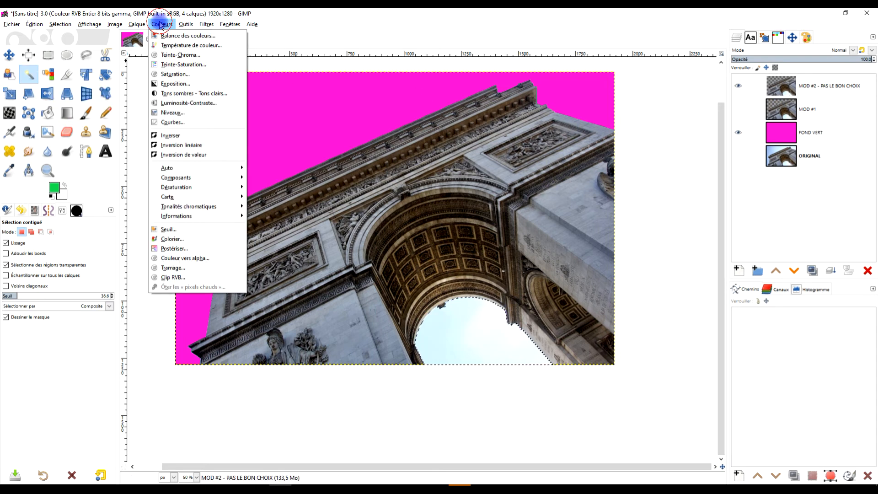
{"action": "left_click", "coordinate": [194, 259]}
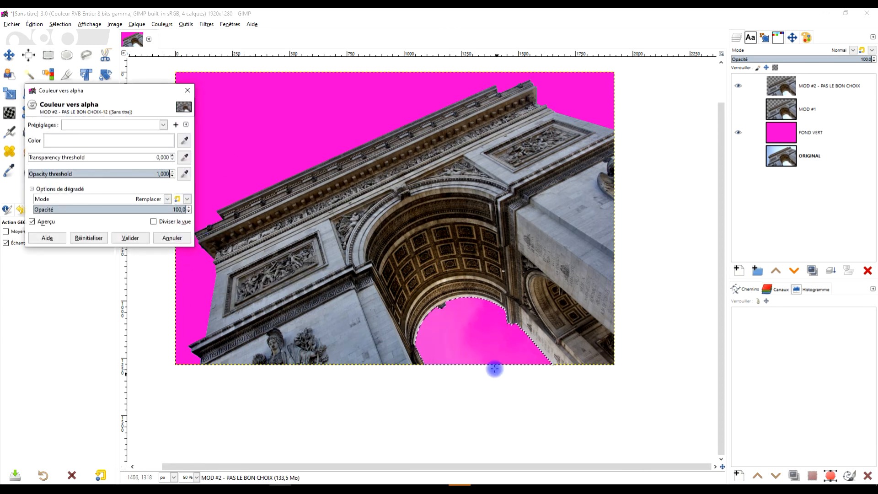
{"action": "scroll", "coordinate": [480, 372], "scroll_direction": "up", "scroll_amount": 2, "text": "ctrl"}
{"action": "scroll", "coordinate": [480, 372], "scroll_direction": "up", "scroll_amount": 2, "text": "ctrl"}
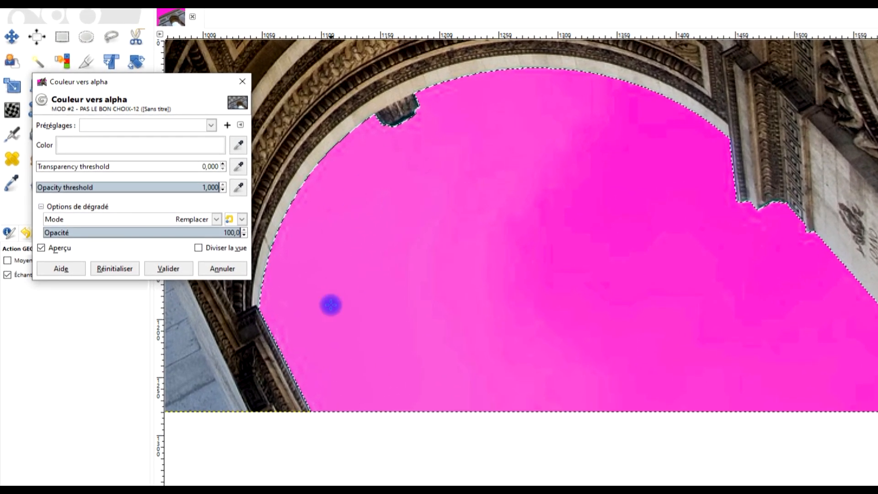
{"action": "left_click_drag", "start_coordinate": [77, 167], "coordinate": [93, 166]}
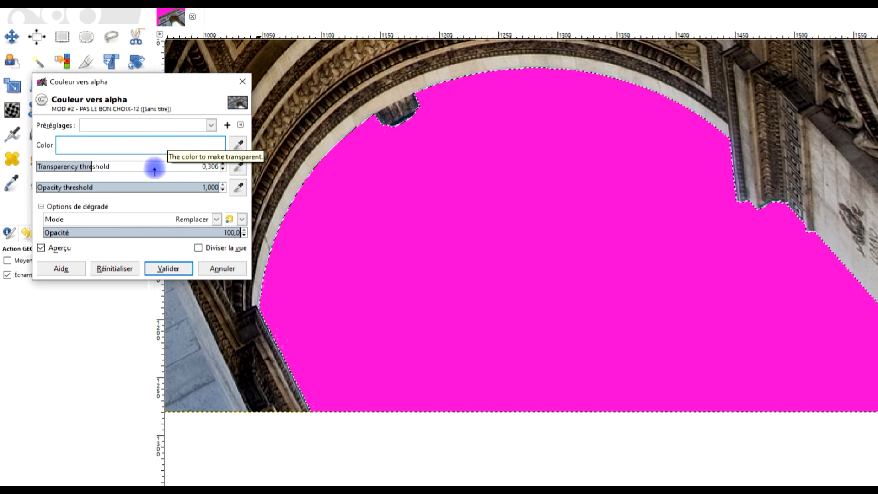
{"action": "left_click", "coordinate": [167, 268]}
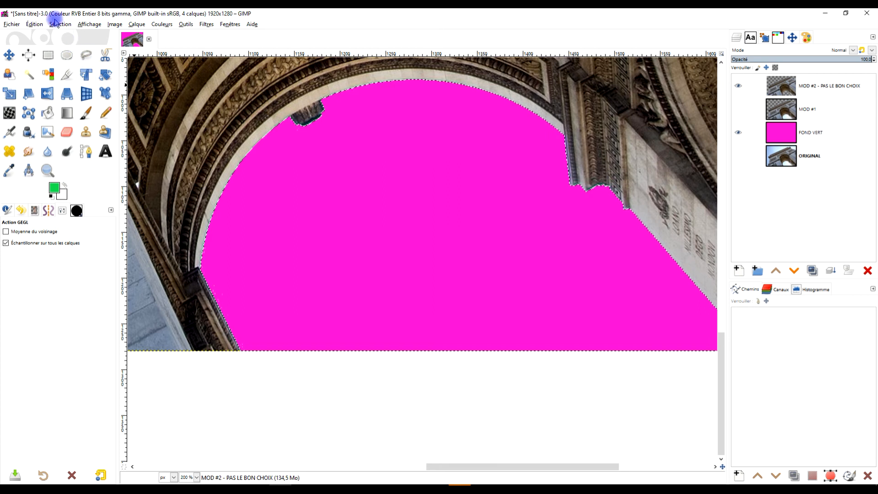
- Make MOD #2 - PAS LE BON CHOIX the active layer, clear the selection and check the whole cutout
{"action": "left_click", "coordinate": [804, 112]}
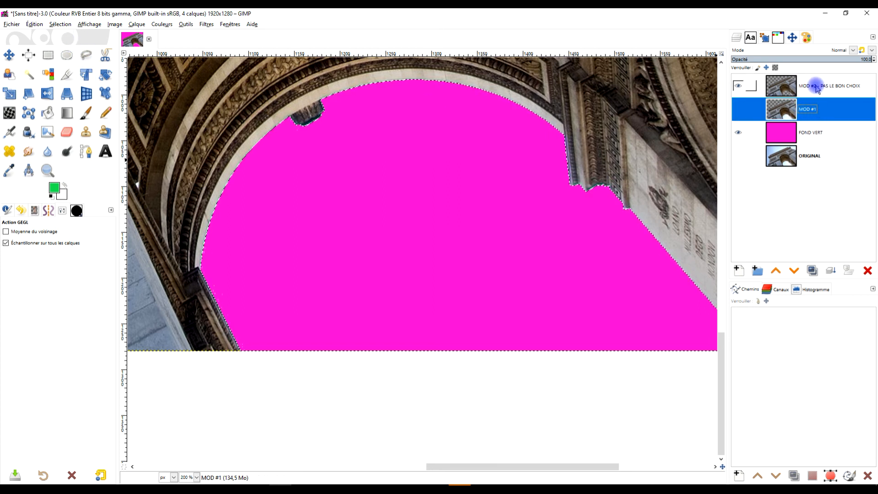
{"action": "left_click", "coordinate": [826, 91]}
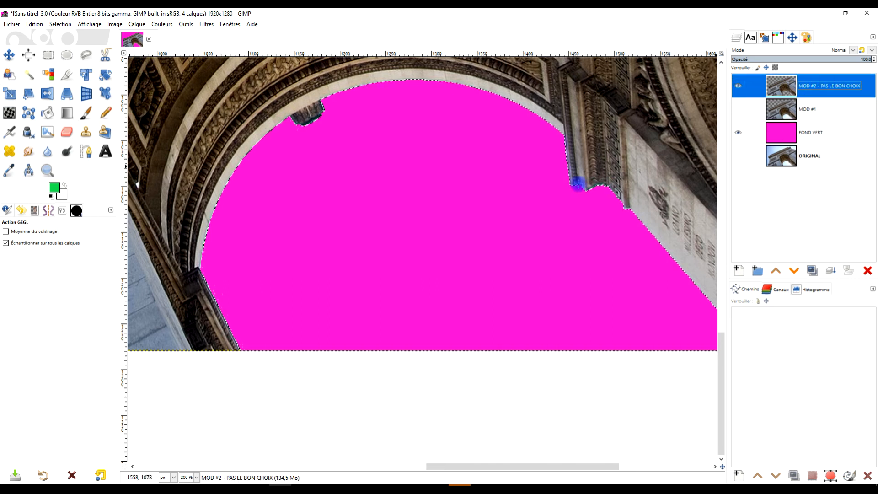
{"action": "left_click", "coordinate": [162, 24]}
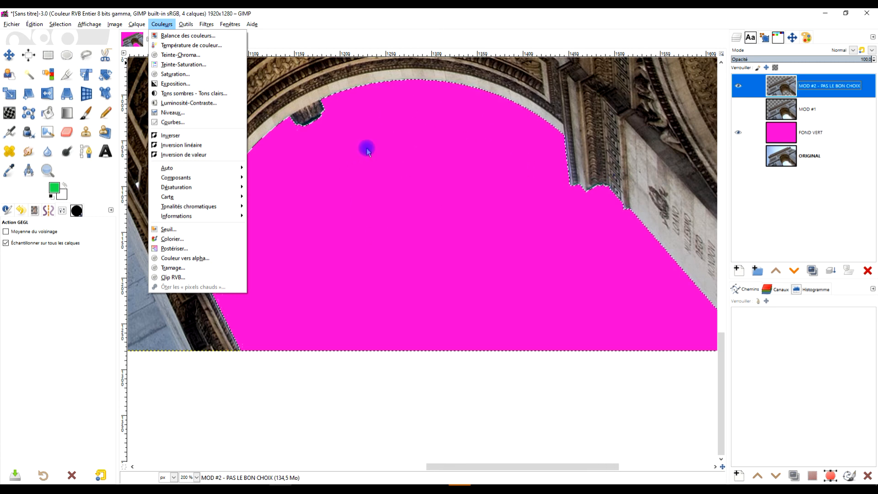
{"action": "left_click", "coordinate": [300, 38]}
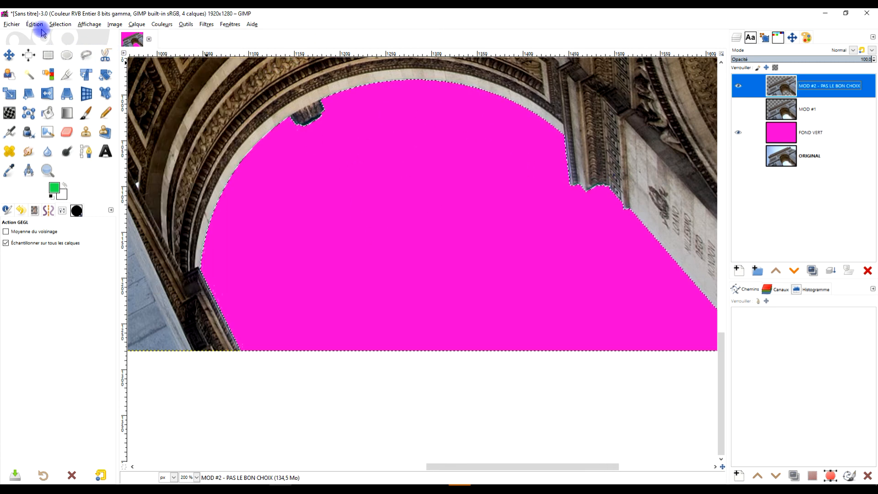
{"action": "left_click", "coordinate": [60, 25]}
{"action": "left_click", "coordinate": [69, 44]}
{"action": "scroll", "coordinate": [347, 227], "scroll_direction": "down", "scroll_amount": 3}
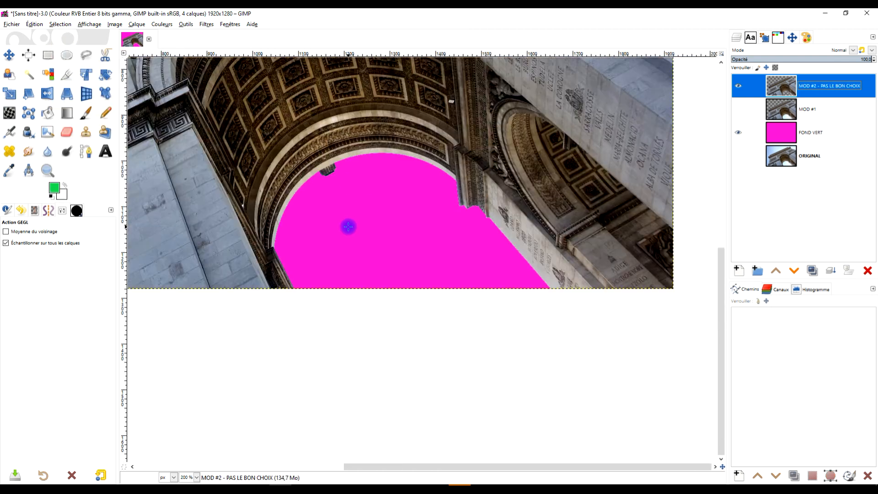
{"action": "scroll", "coordinate": [437, 270], "scroll_direction": "down", "scroll_amount": 1}
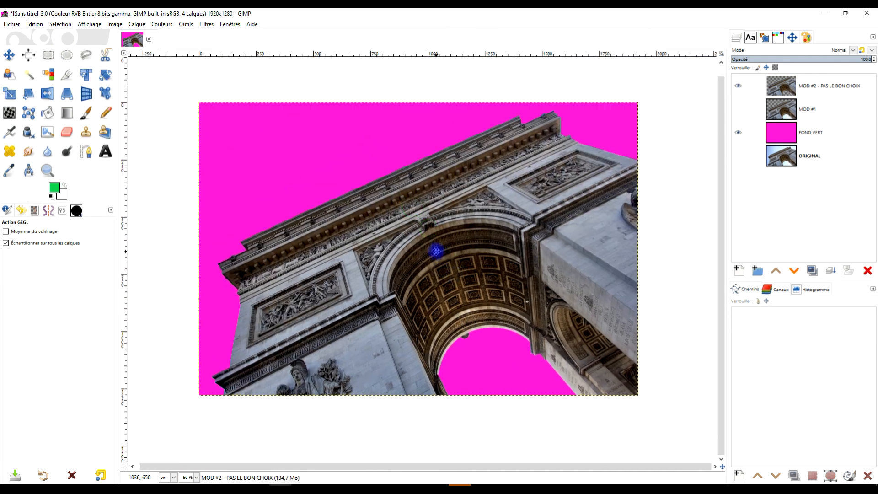
{"action": "scroll", "coordinate": [439, 246], "scroll_direction": "up", "scroll_amount": 1}
{"action": "scroll", "coordinate": [471, 264], "scroll_direction": "down", "scroll_amount": 1}
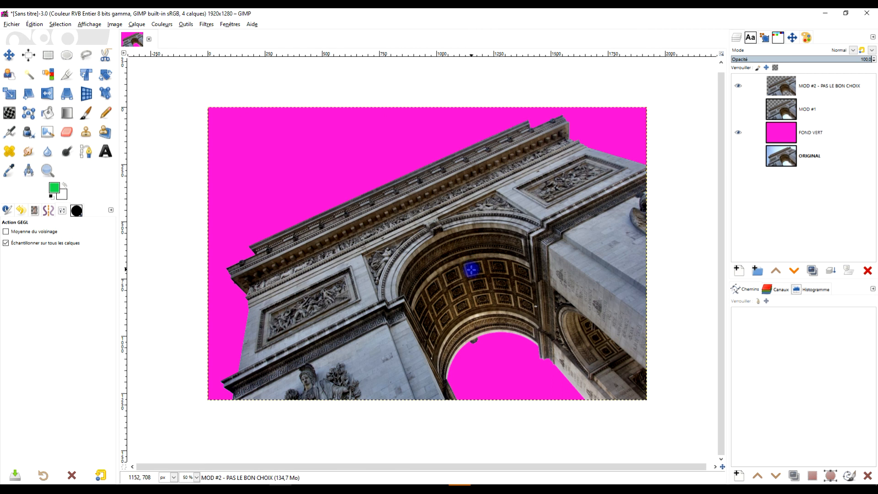
- Adjust the FOND VERT layer with Hue-Saturation, setting the hue to -77.6 and the lightness to 65.3
{"action": "left_click", "coordinate": [795, 137]}
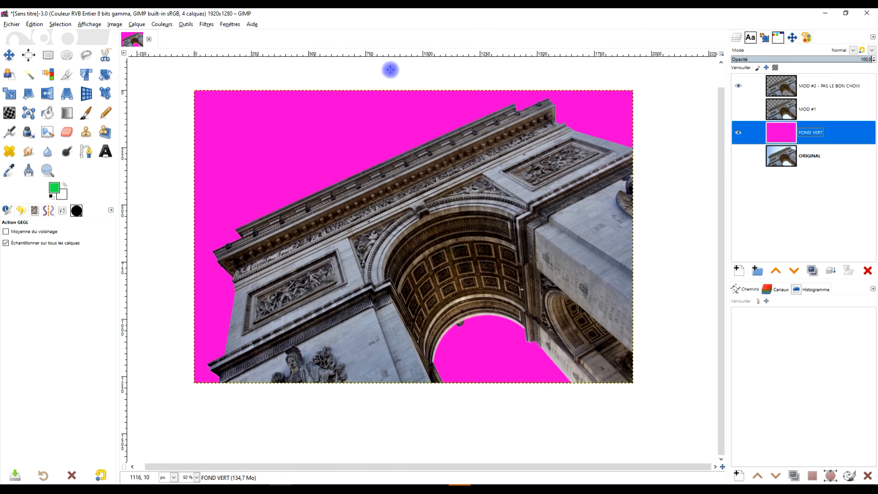
{"action": "left_click", "coordinate": [162, 23]}
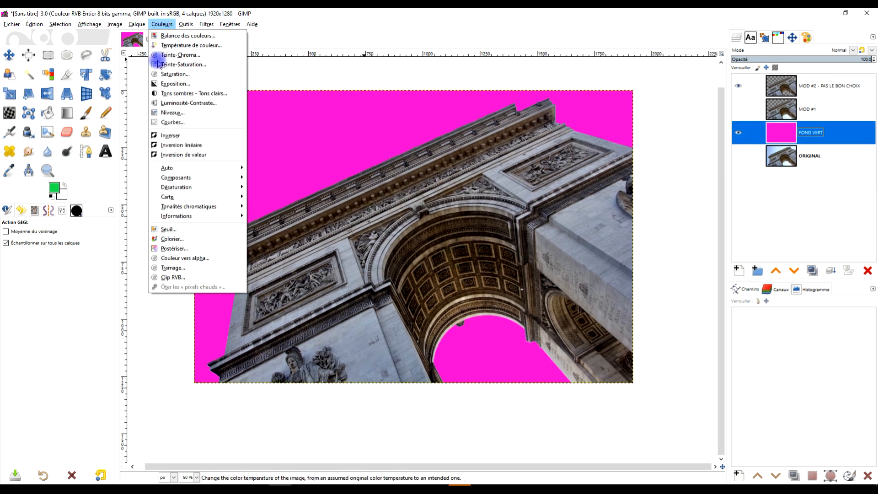
{"action": "left_click", "coordinate": [191, 66]}
{"action": "left_click_drag", "start_coordinate": [102, 249], "coordinate": [134, 260]}
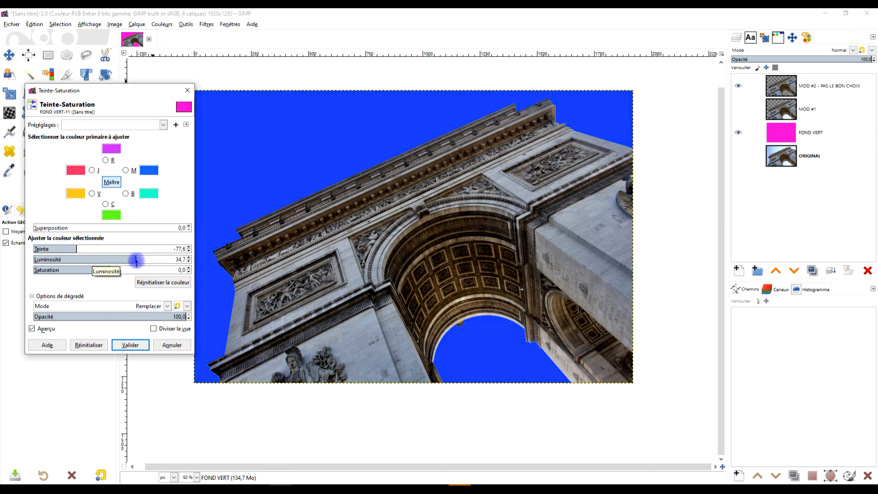
{"action": "left_click_drag", "start_coordinate": [147, 259], "coordinate": [154, 260]}
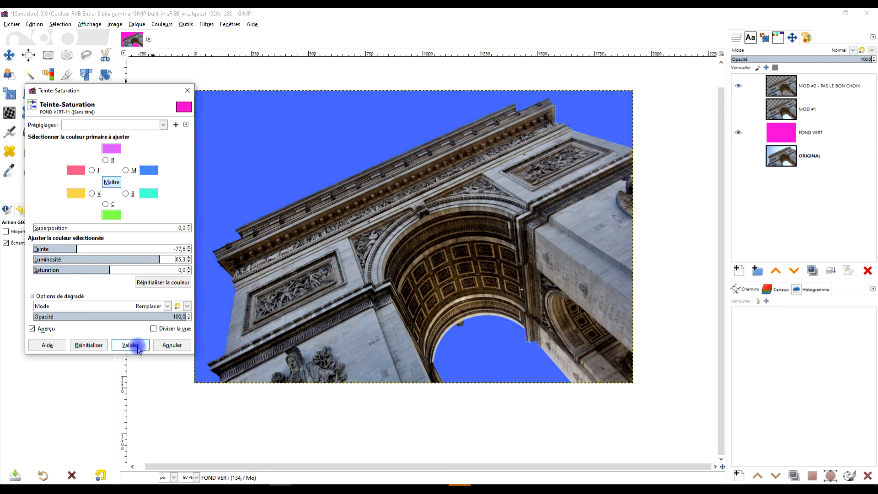